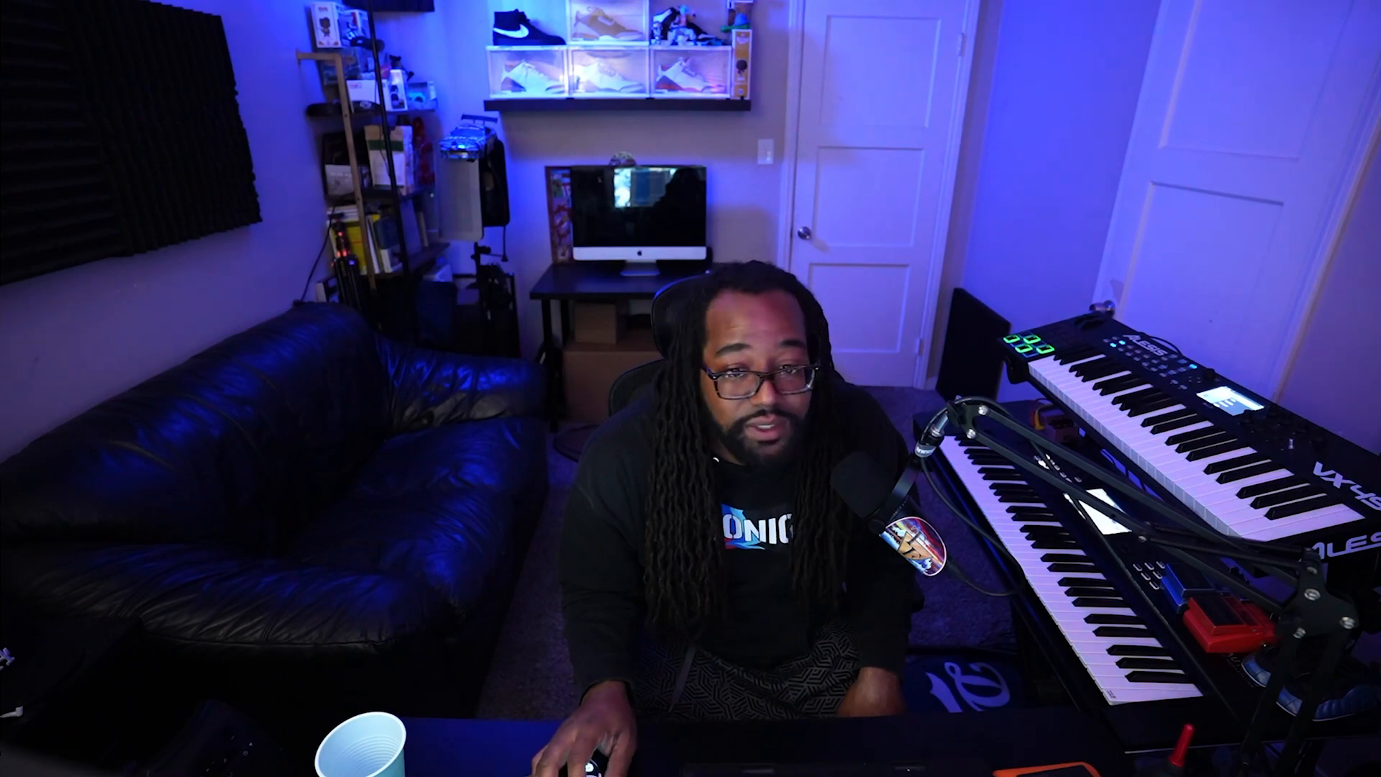
left_click_drag(123, 475, 1261, 400)
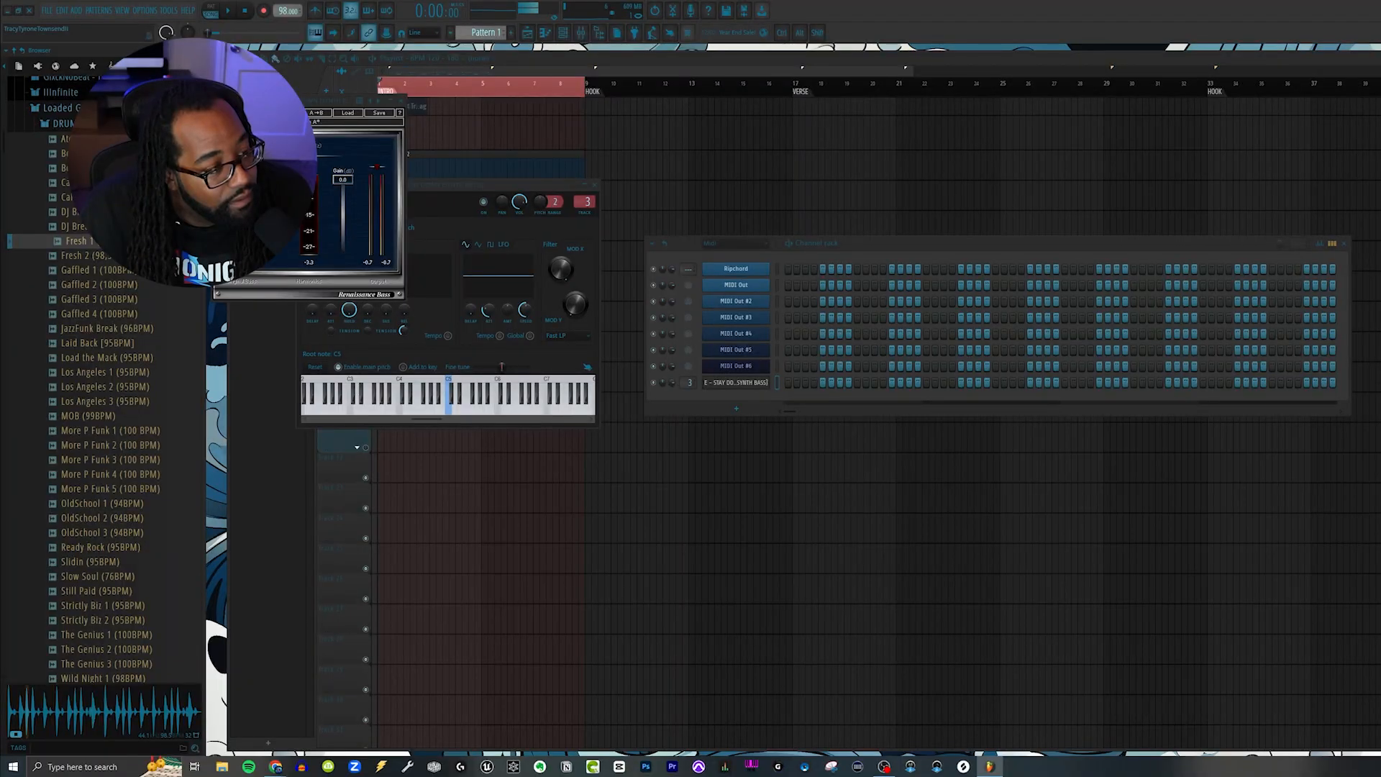
left_click_drag(619, 504, 345, 190)
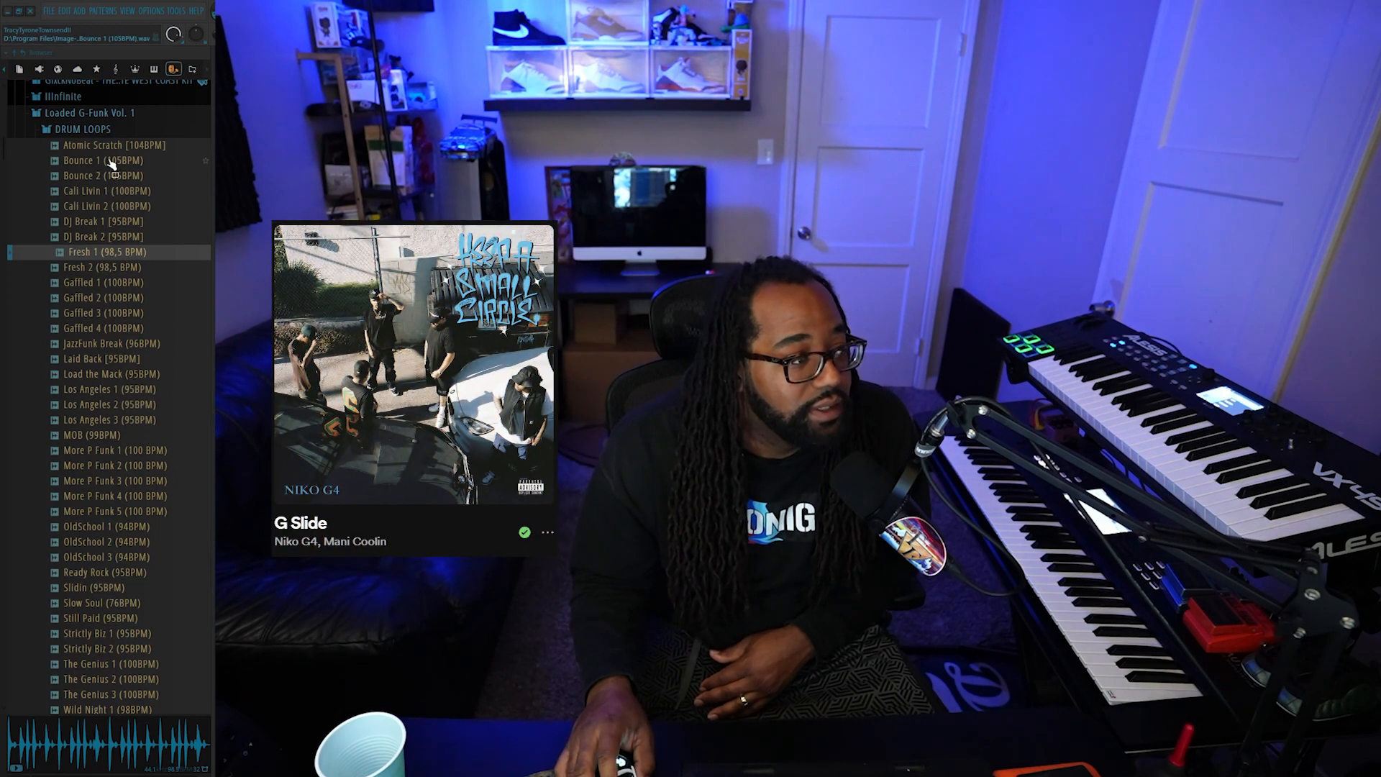
Look through the drum loops in the Loaded G-Funk Vol. 1 pack
scroll(115, 176, "up", 2)
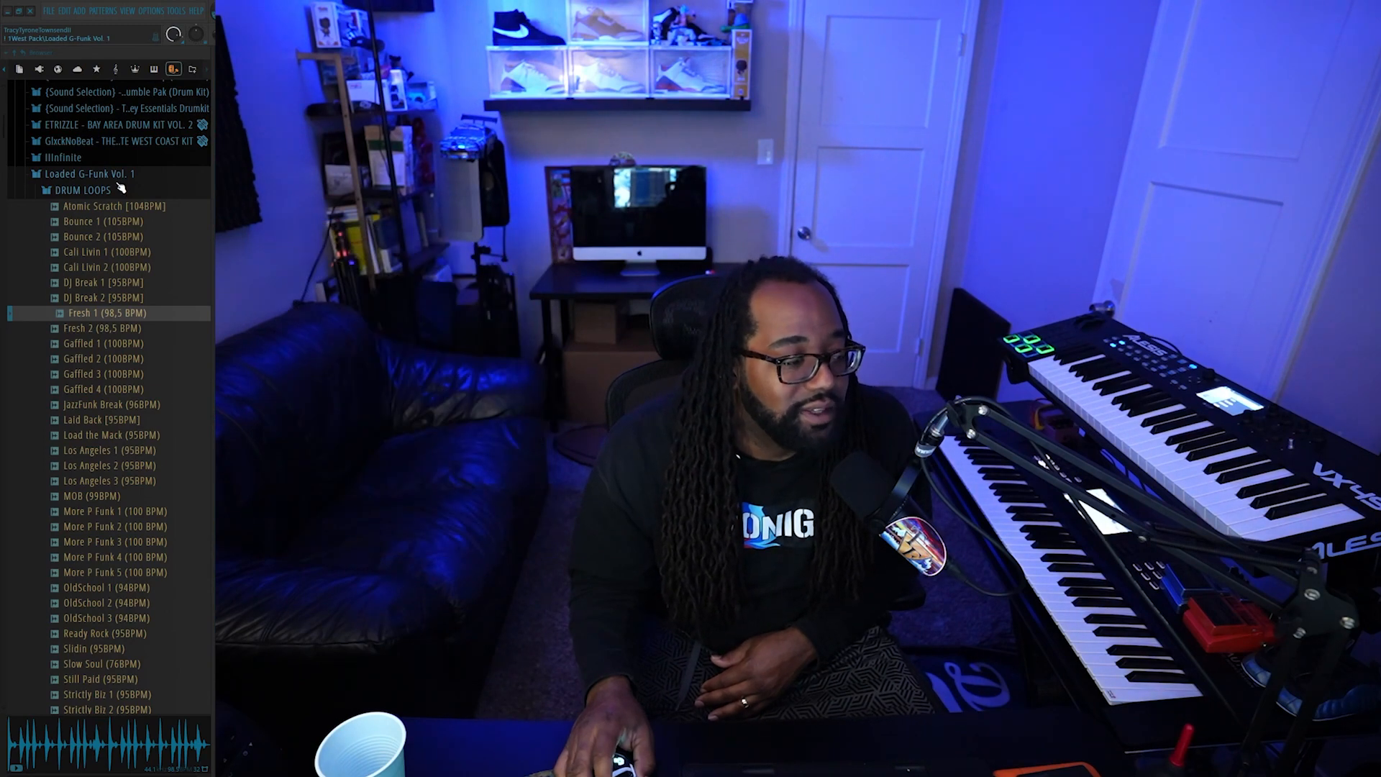
scroll(129, 217, "down", 7)
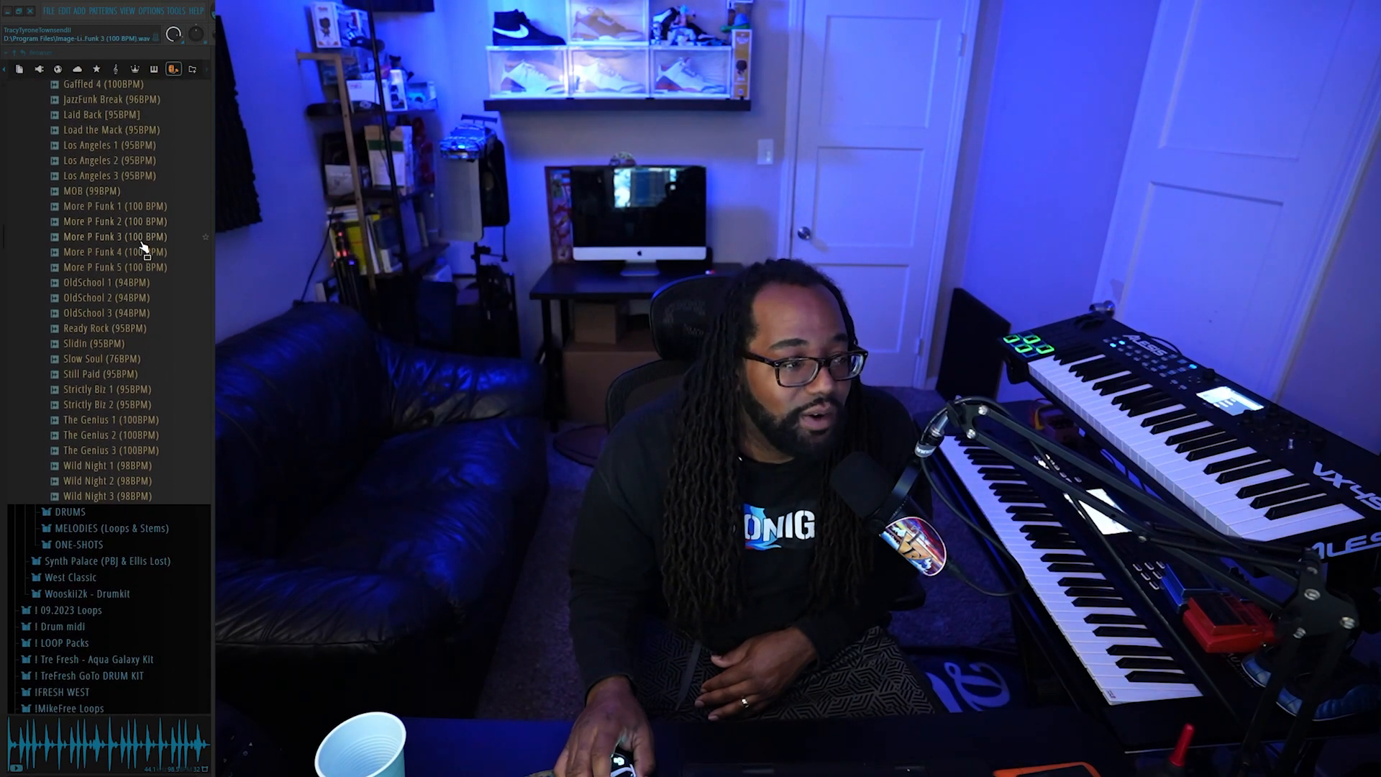
scroll(142, 249, "up", 4)
scroll(142, 248, "up", 2)
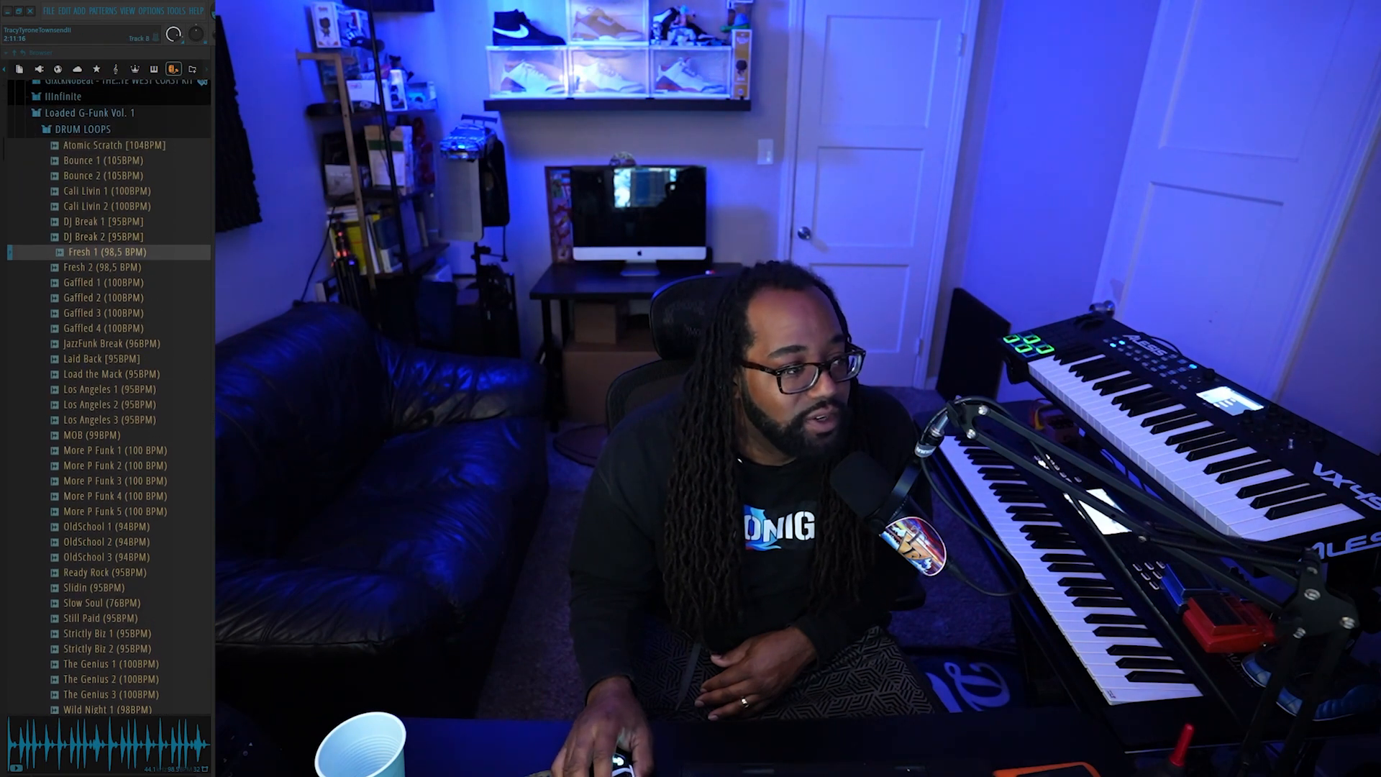
scroll(165, 264, "up", 3)
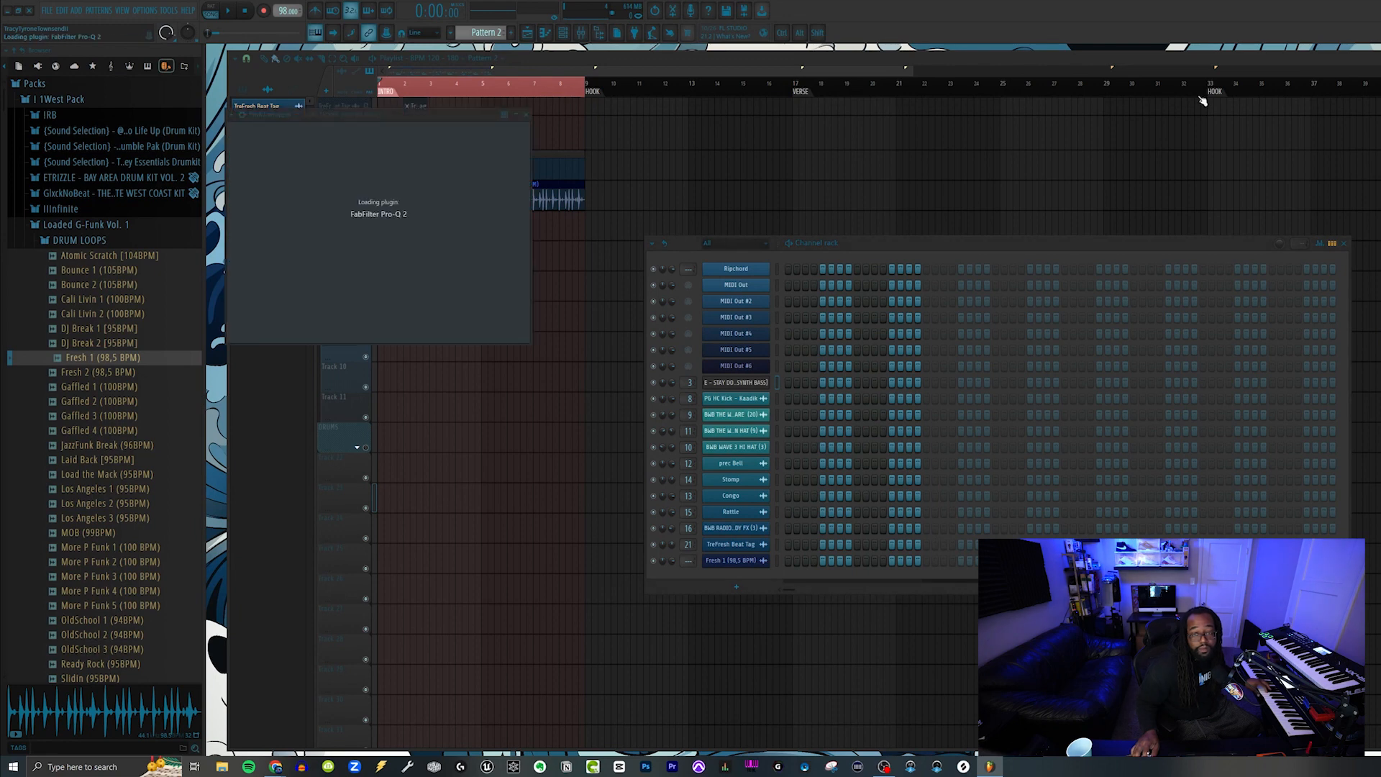
Open the Ripchord channel, check its plugin processing settings and move its window clear of the channel rack
left_click_drag(815, 283, 692, 280)
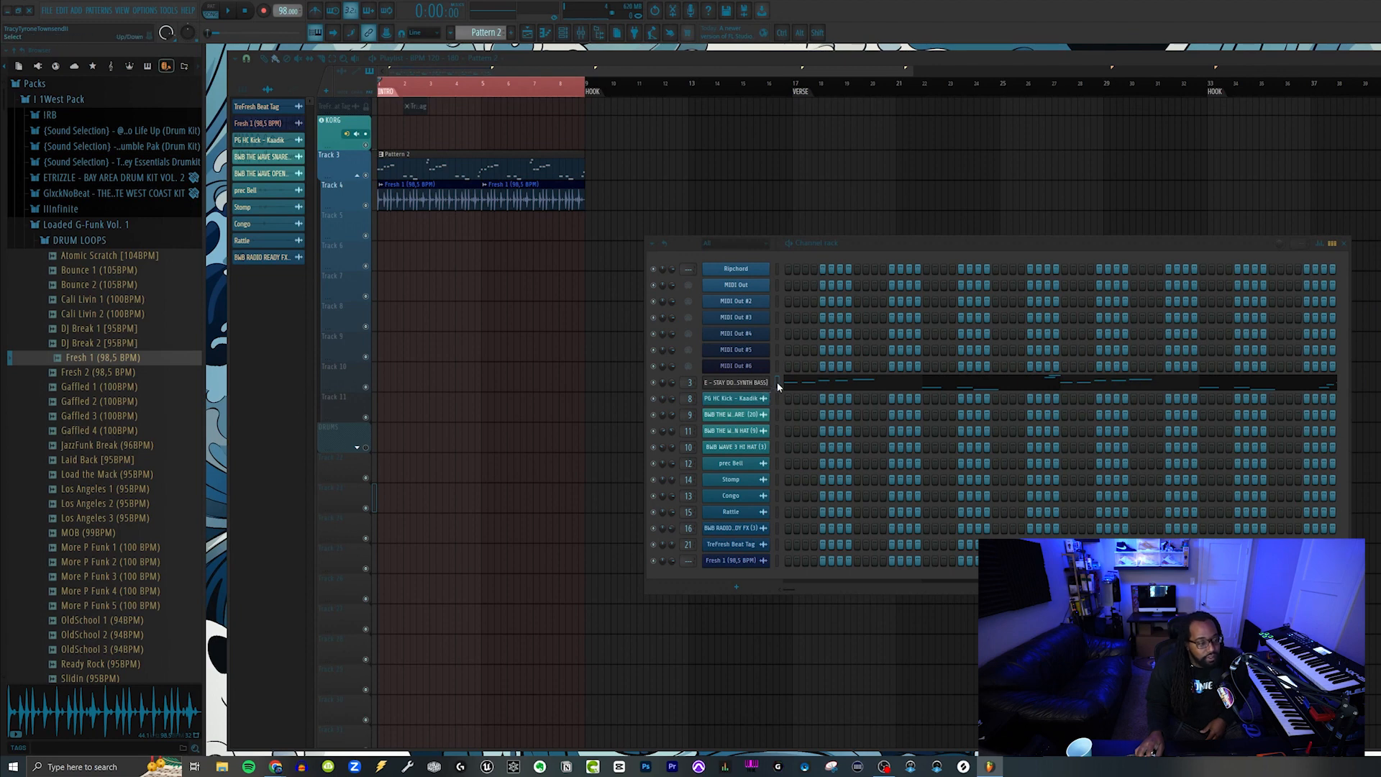
left_click(748, 270)
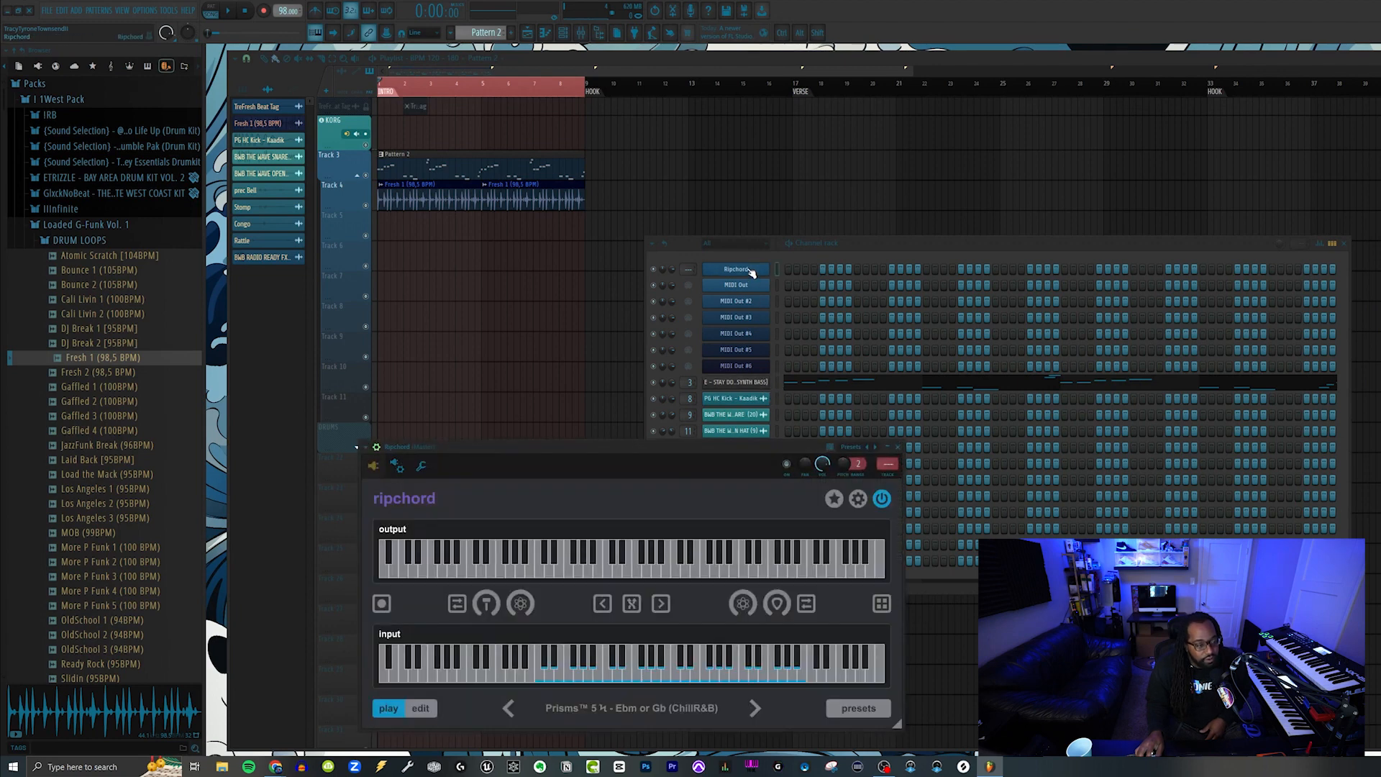
left_click(399, 466)
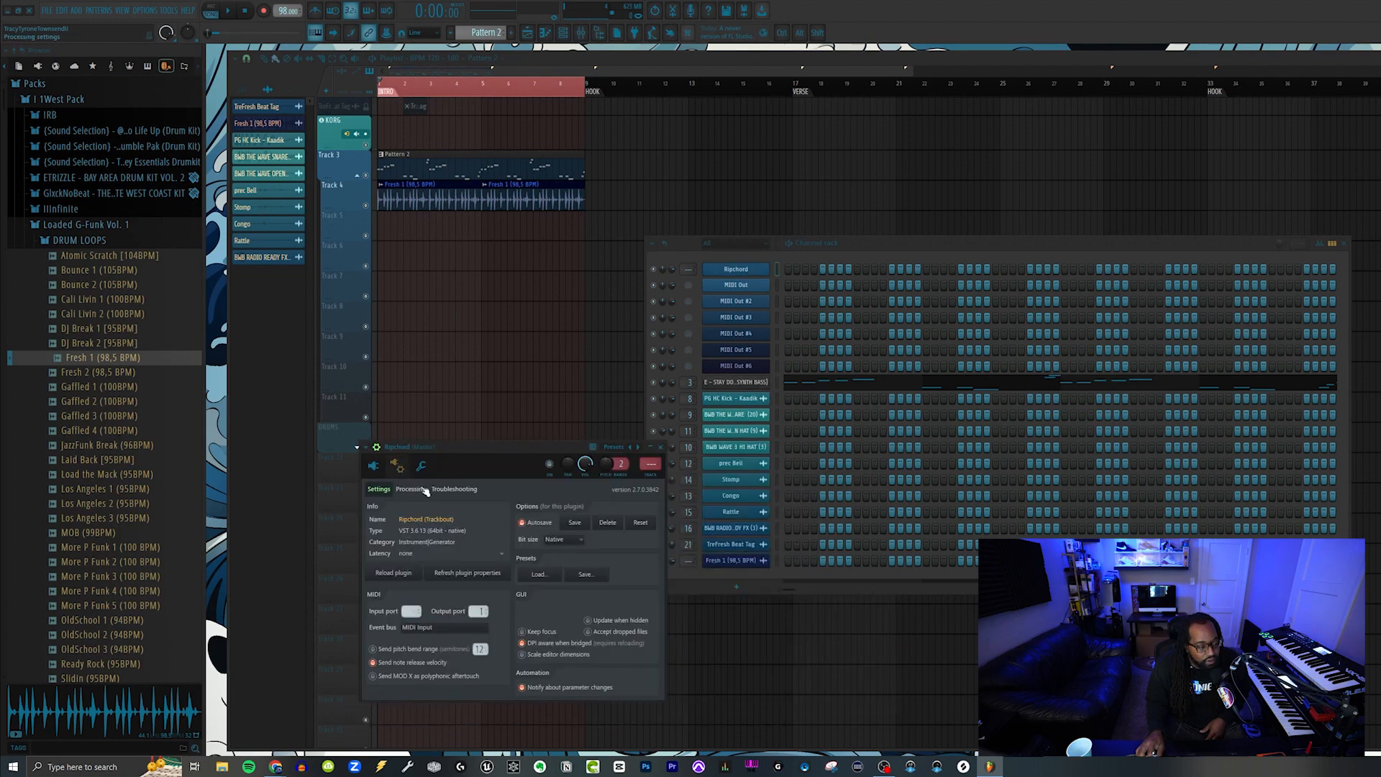
left_click(424, 490)
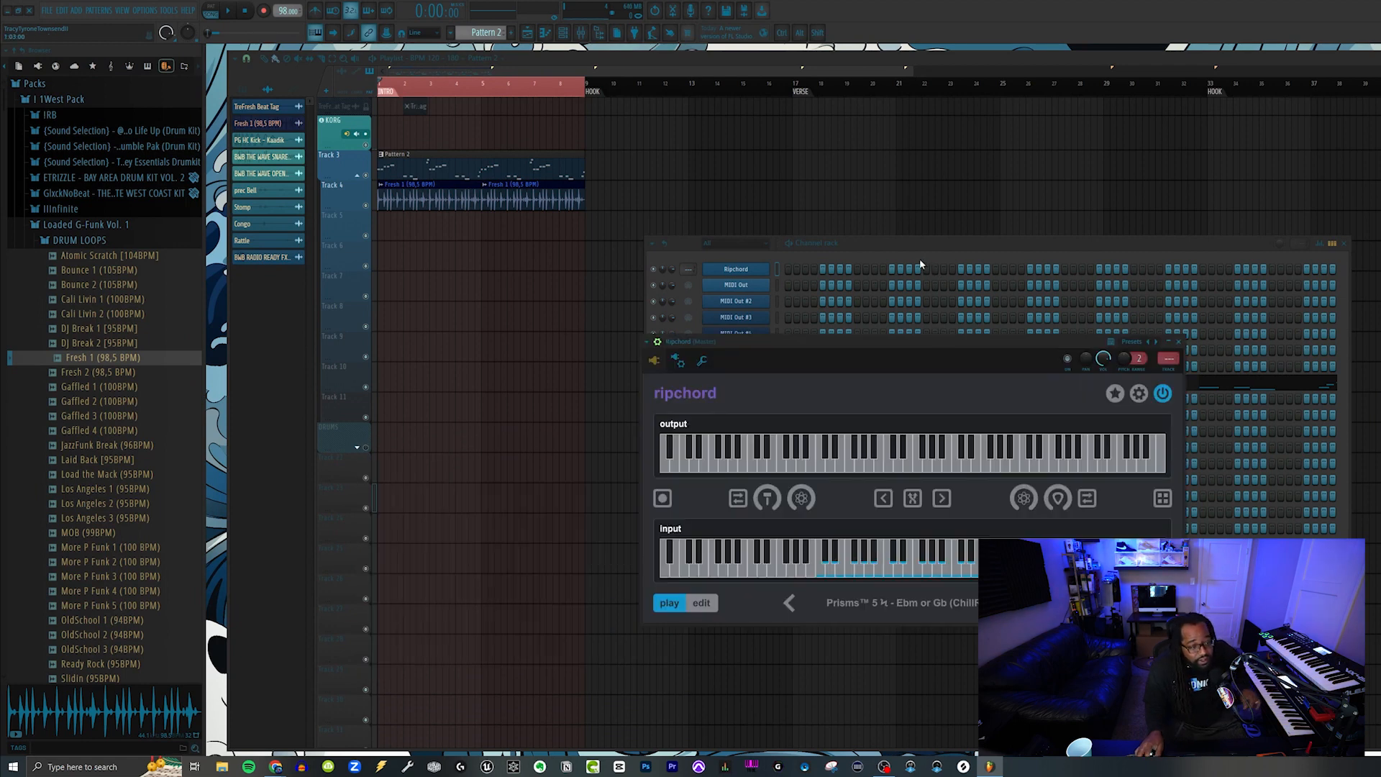
left_click_drag(879, 340, 530, 594)
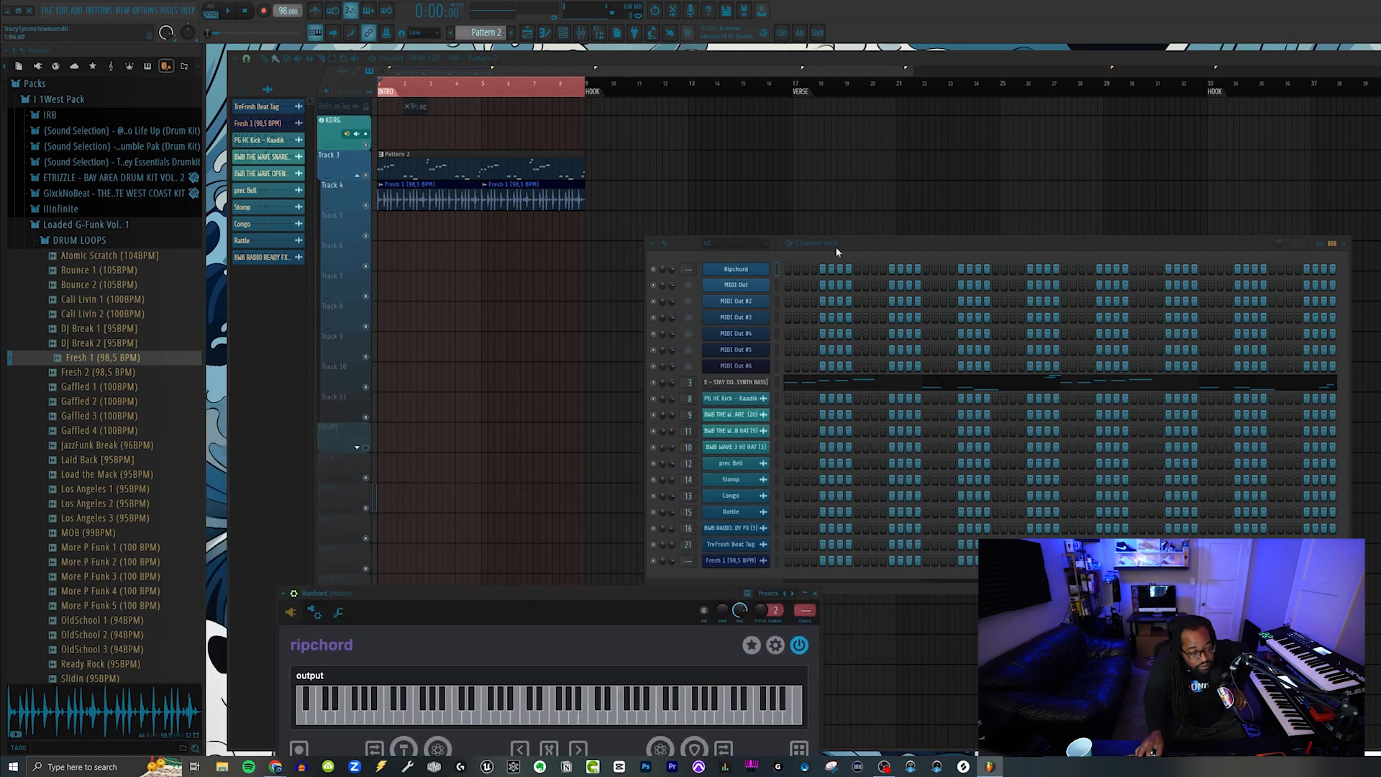
Add an Analog Lab V instrument channel and look through its sound banks for a preset
left_click_drag(870, 244, 850, 160)
left_click(711, 503)
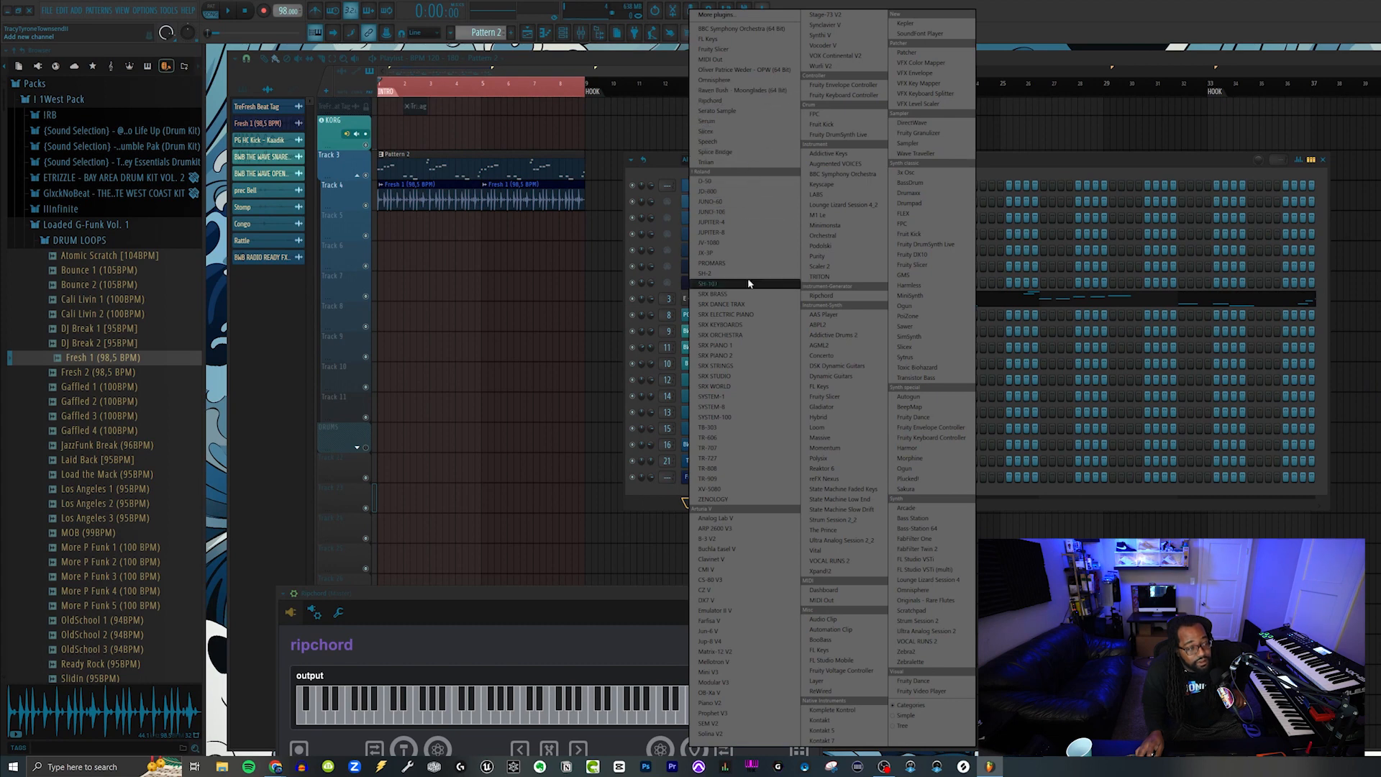
left_click(764, 519)
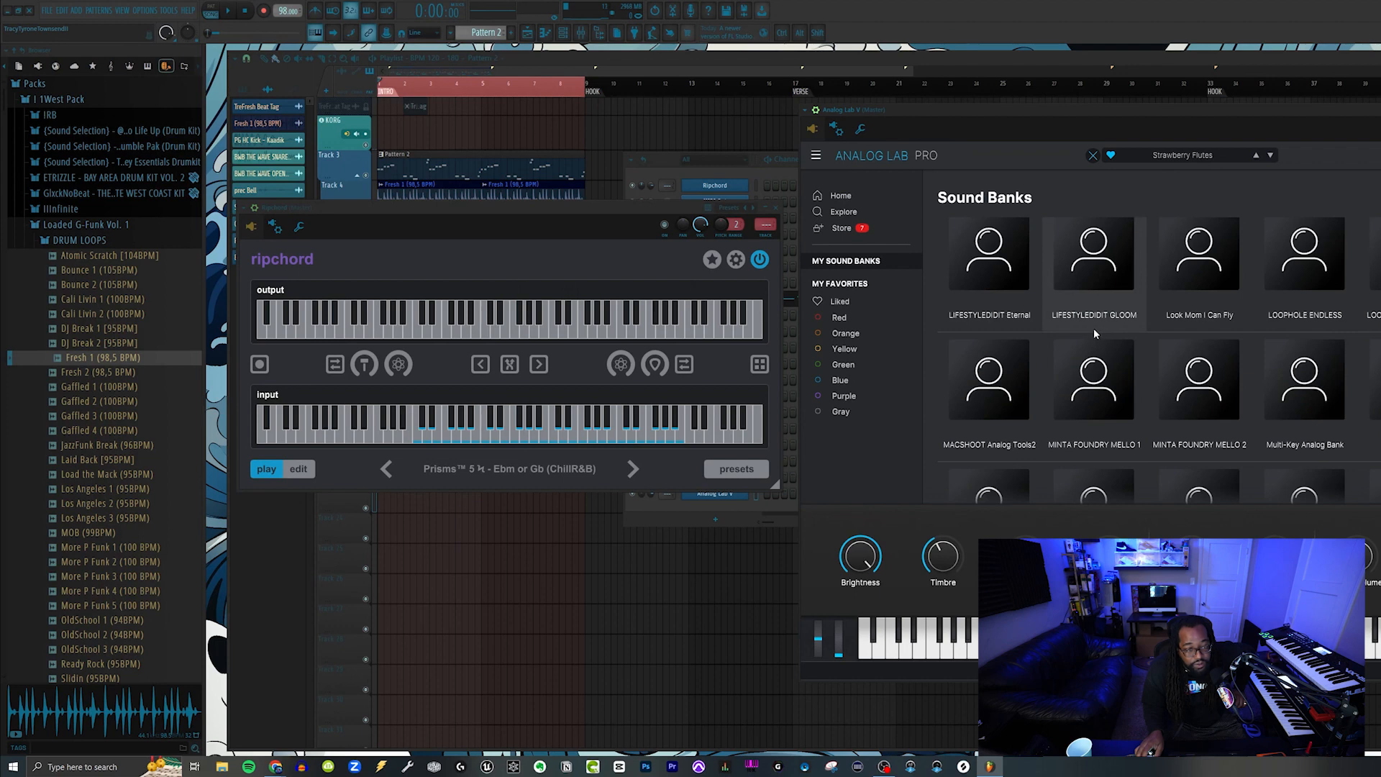
scroll(1155, 361, "up", 5)
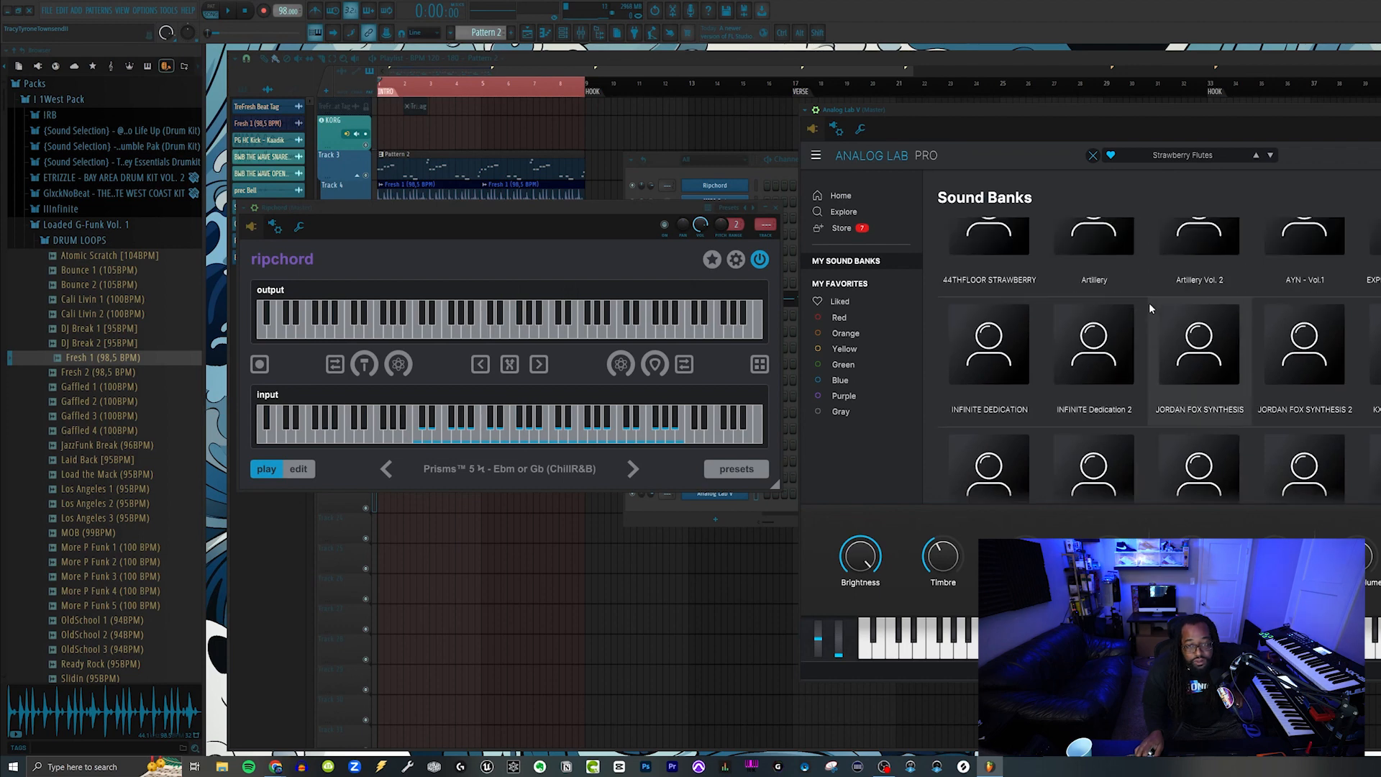
left_click(1380, 257)
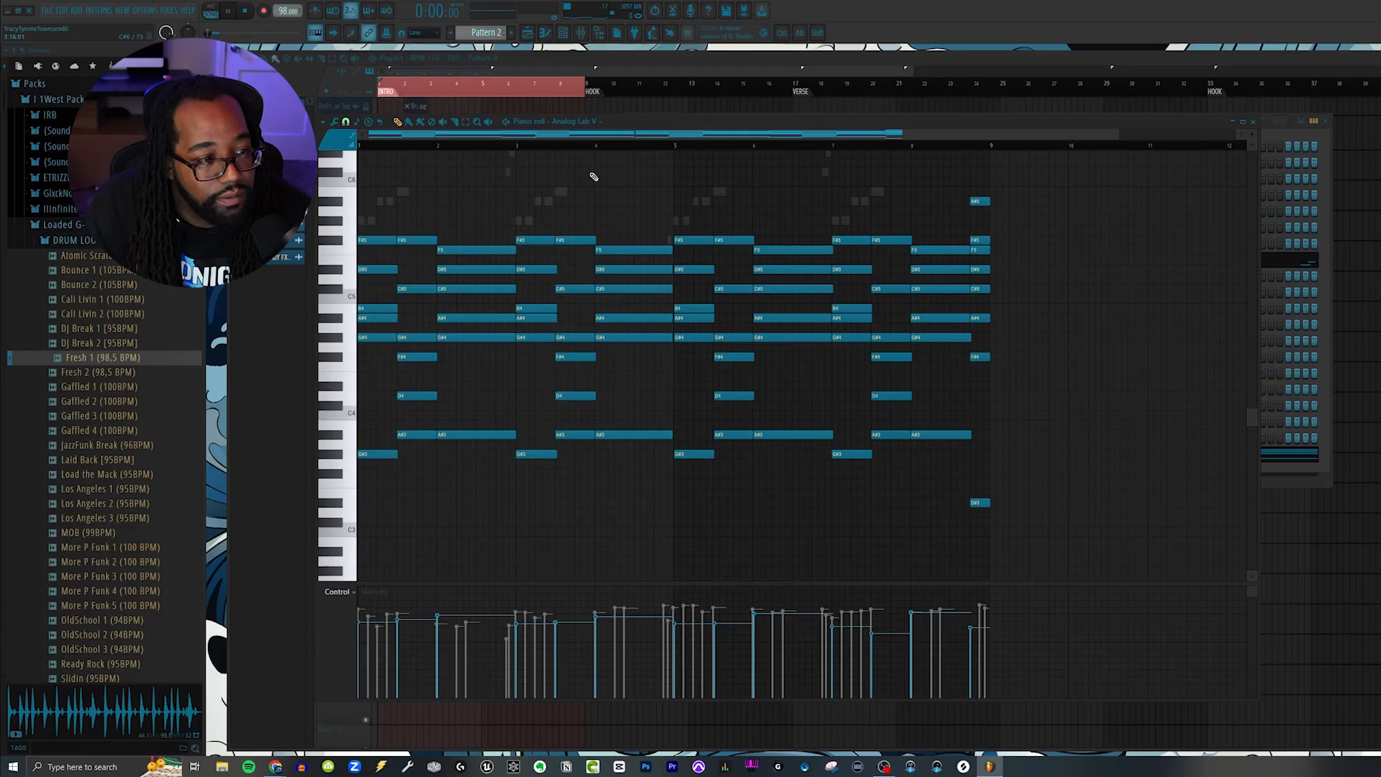
Apply the Humanize tool to the Analog Lab V chord notes in the piano roll while the pattern plays
key("space")
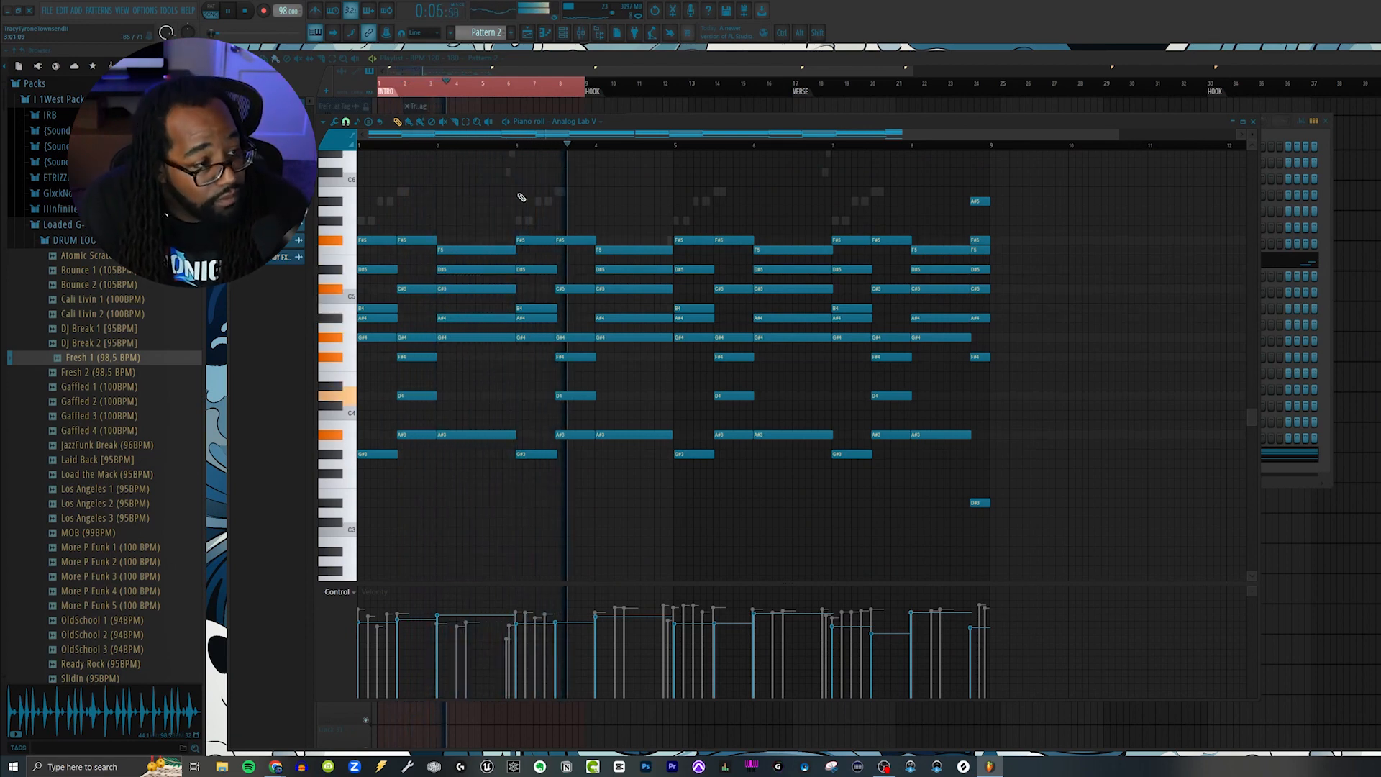
left_click(323, 121)
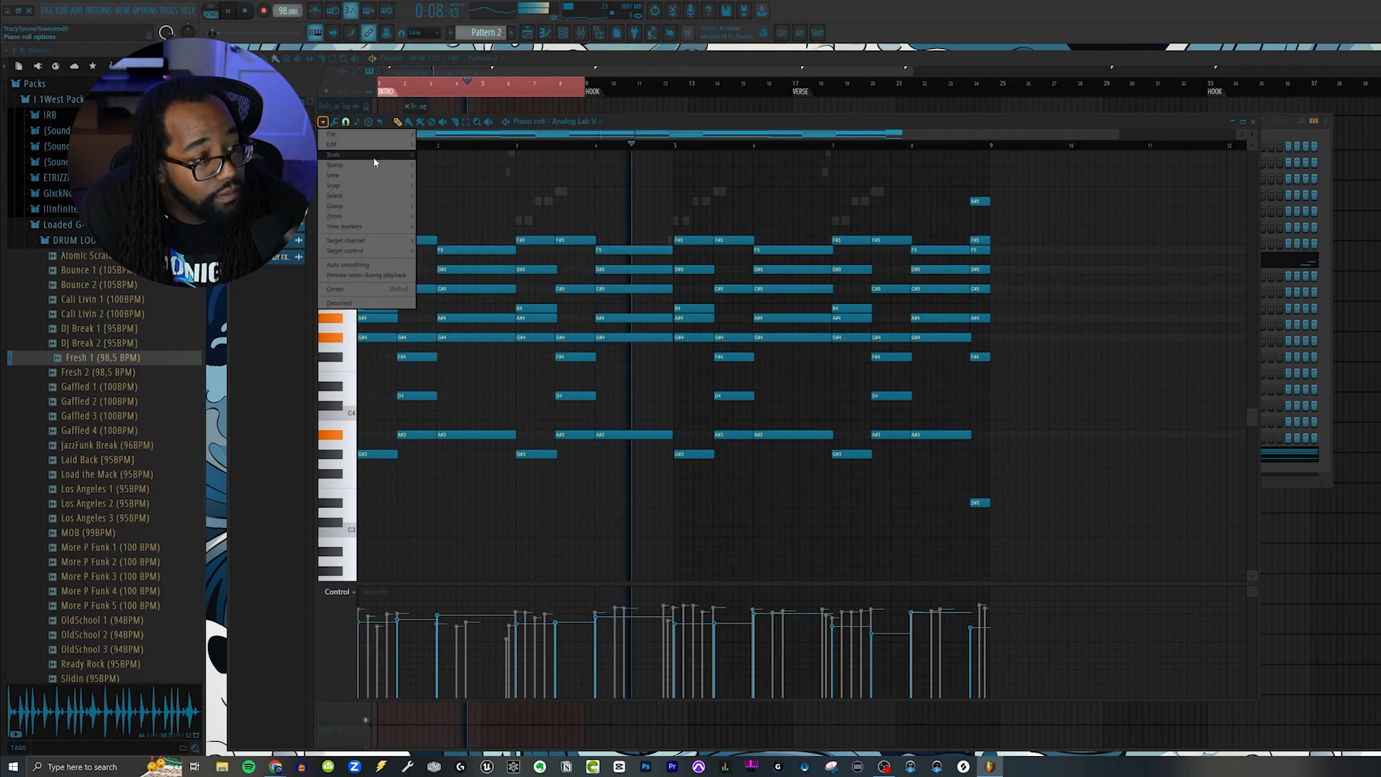
mouse_move(383, 158)
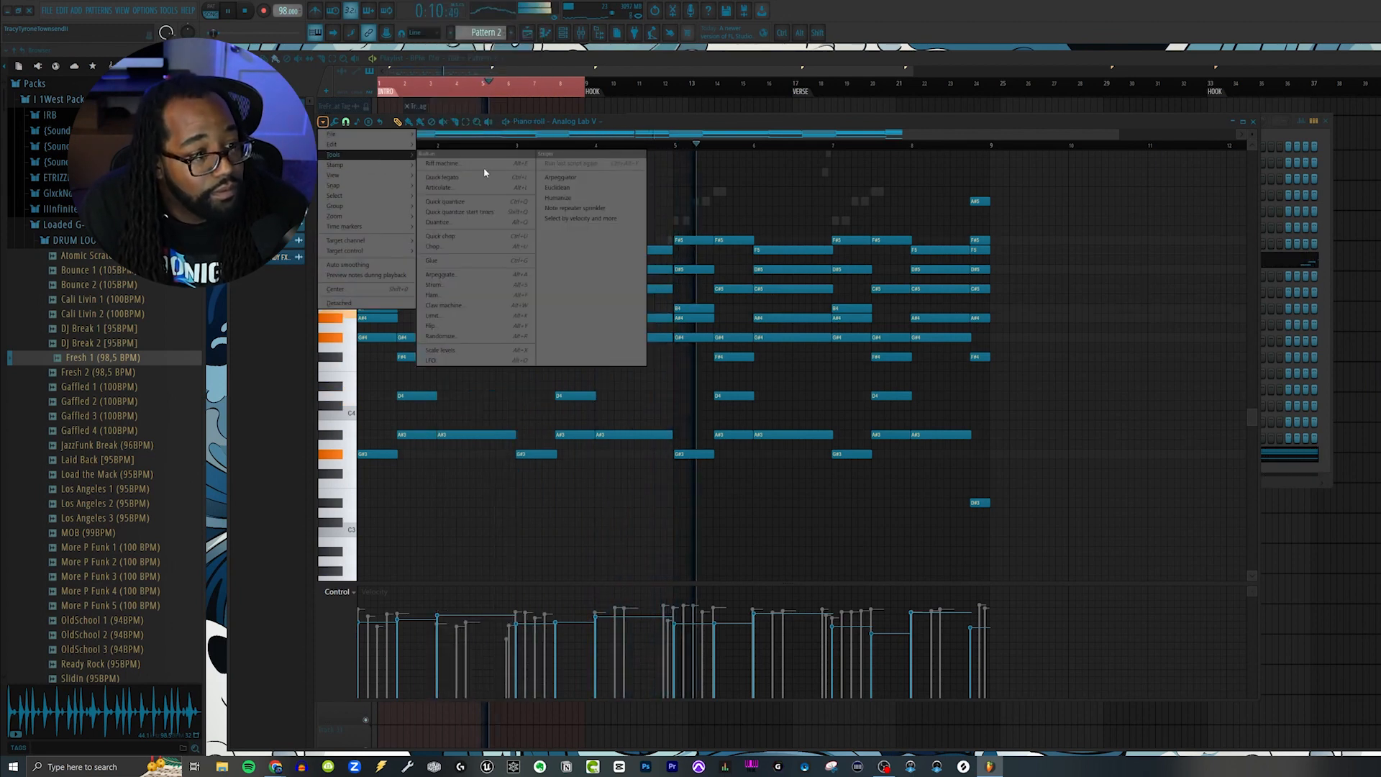
left_click(558, 197)
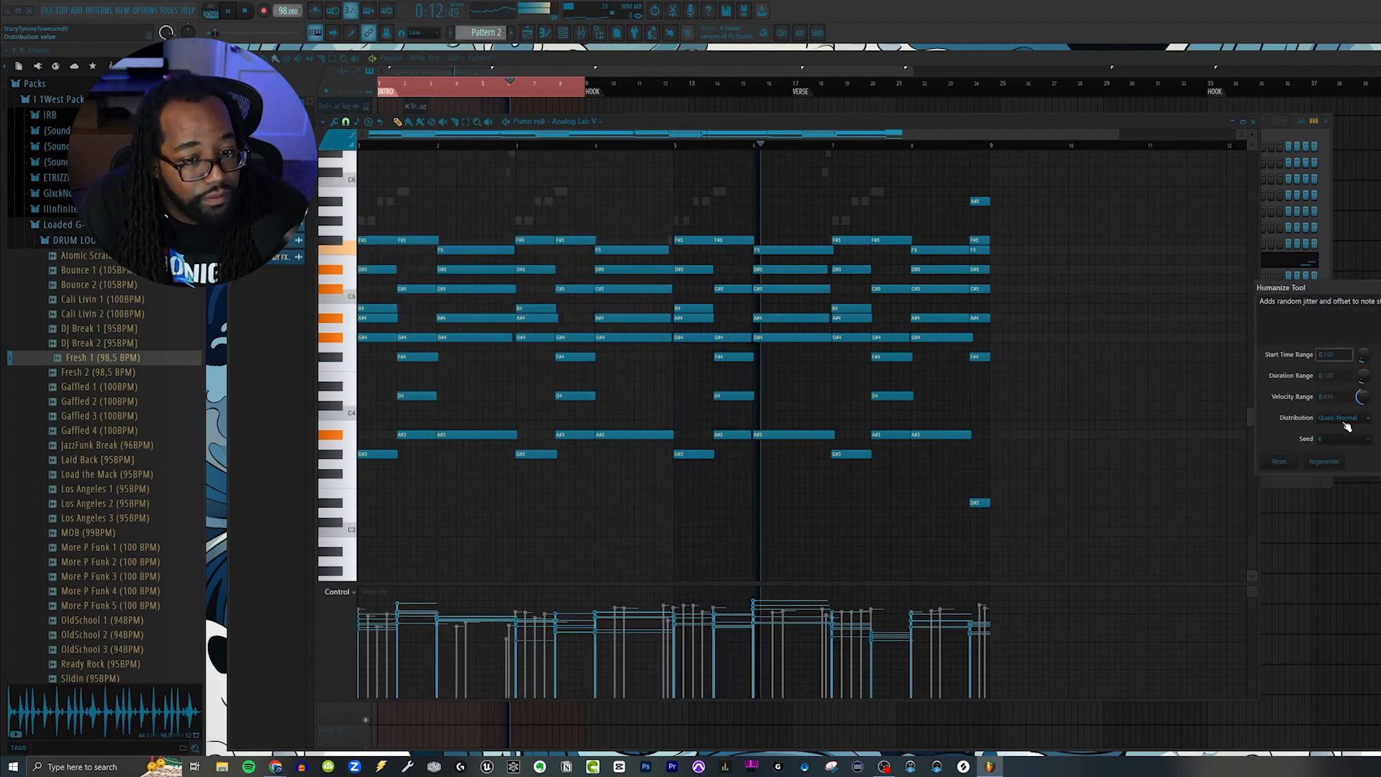
left_click(1380, 462)
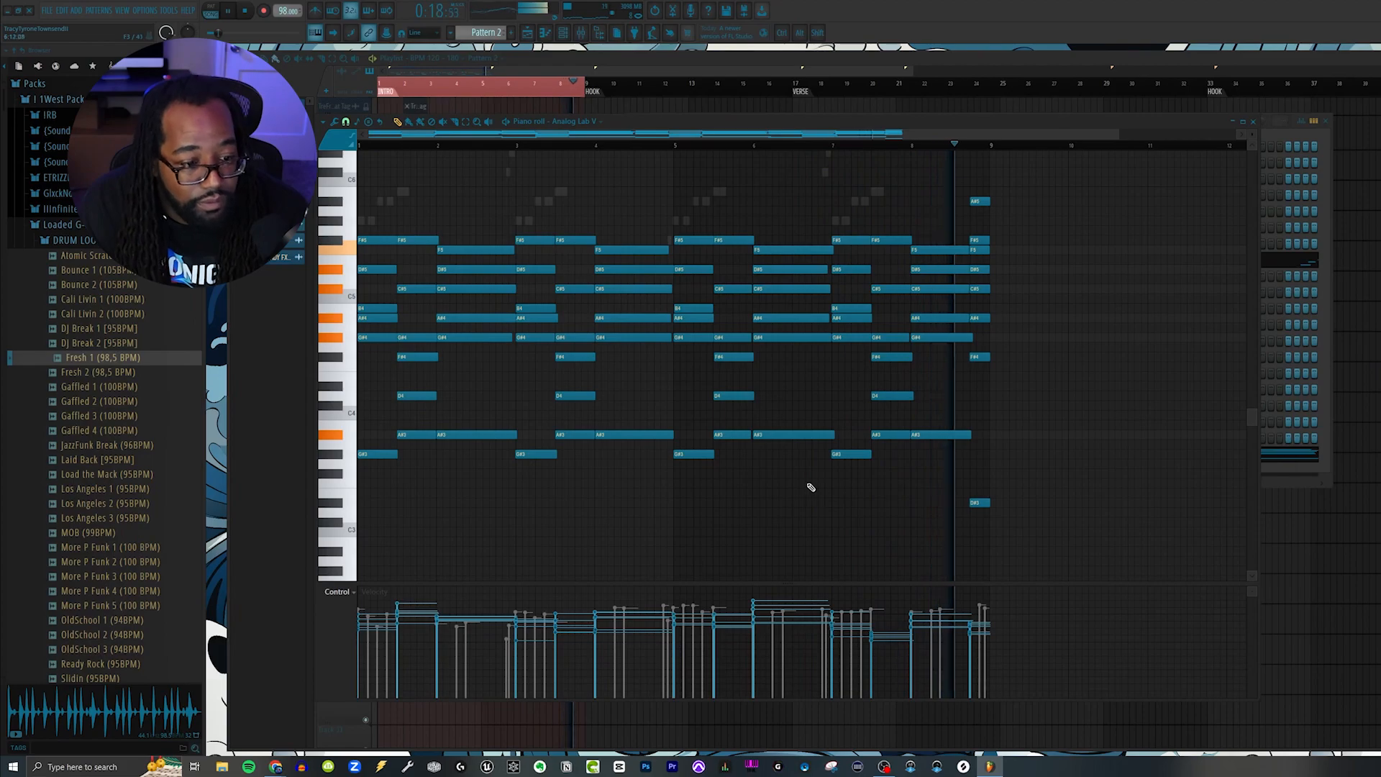
Review the STAY DOWN synth bass notes in the piano roll and close it
left_click_drag(835, 483, 755, 244)
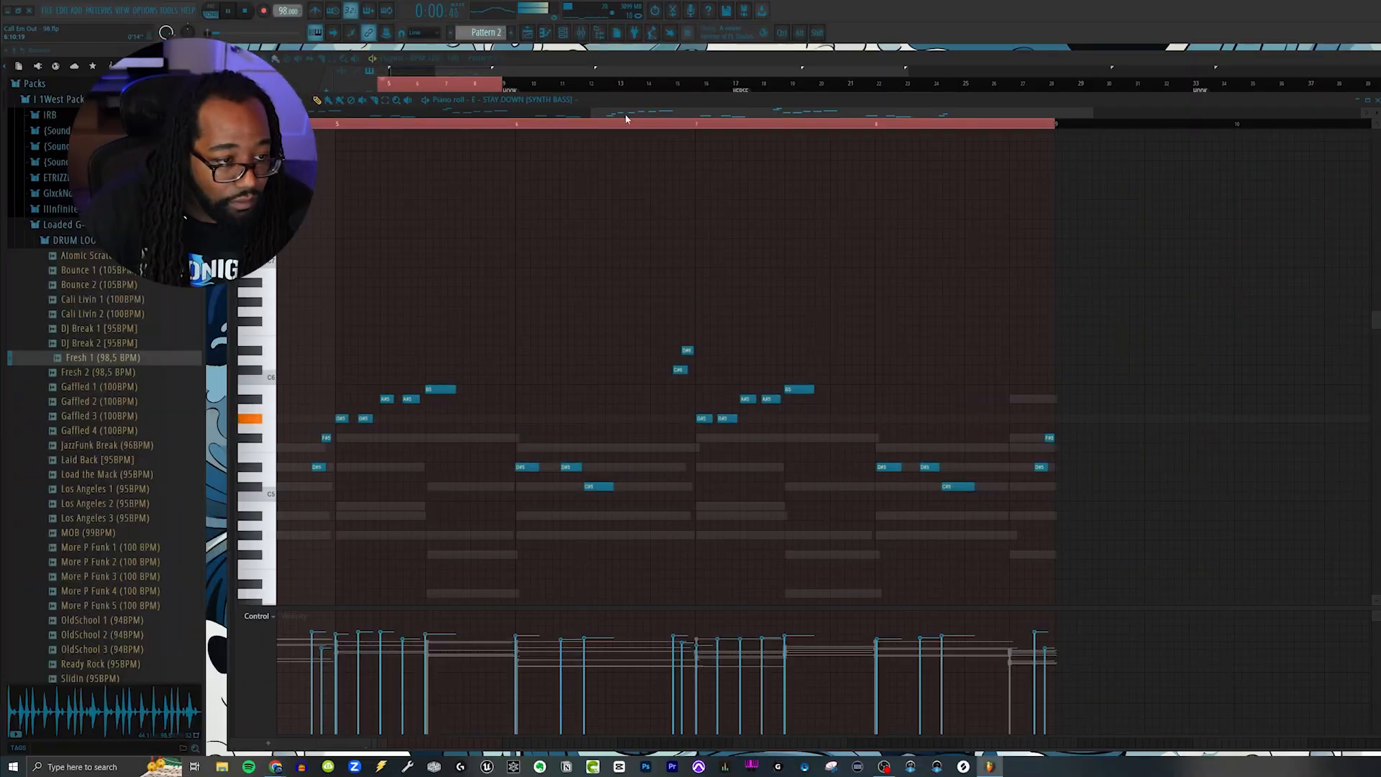
scroll(525, 112, "up", 3)
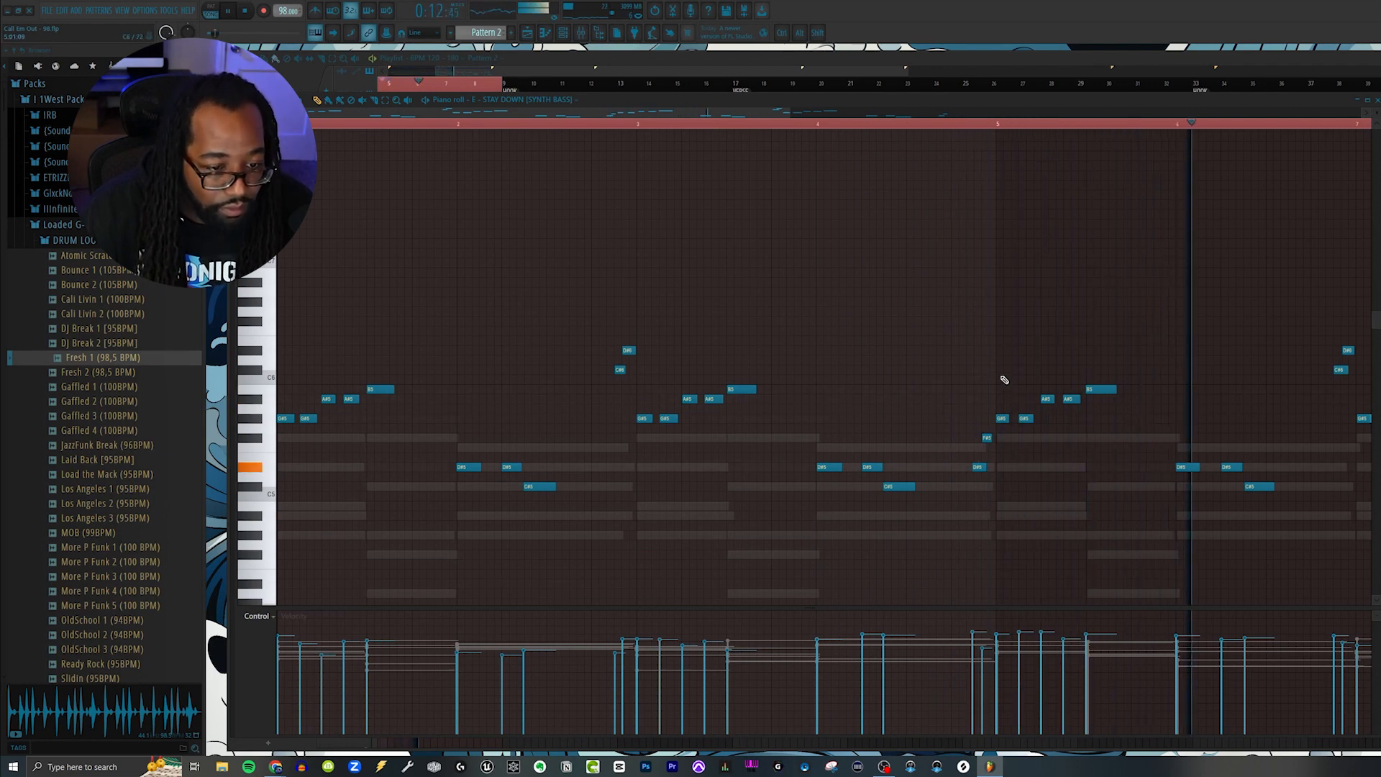
left_click(1377, 100)
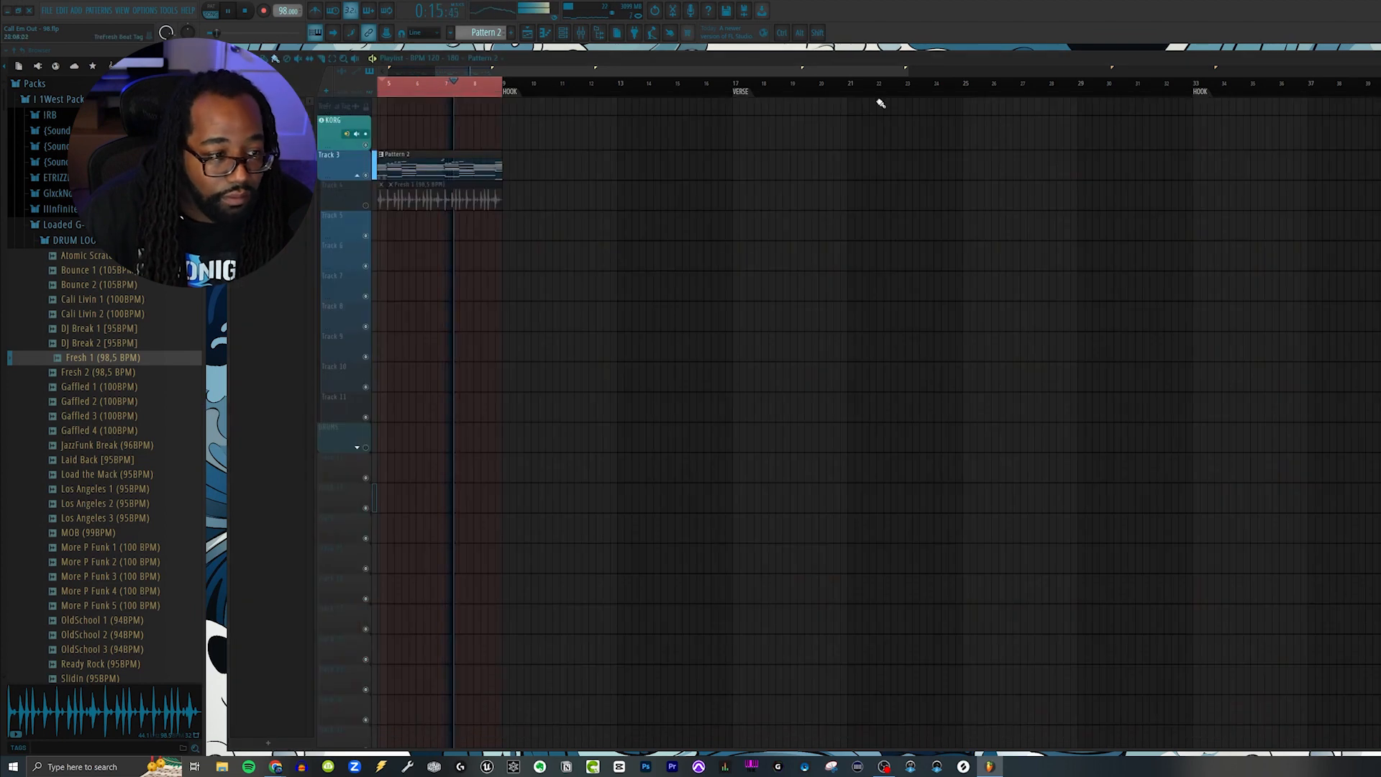
Reopen Pattern 2's synth bass notes, stop playback and show Channel pitch in the piano roll's control lane
double_click(436, 166)
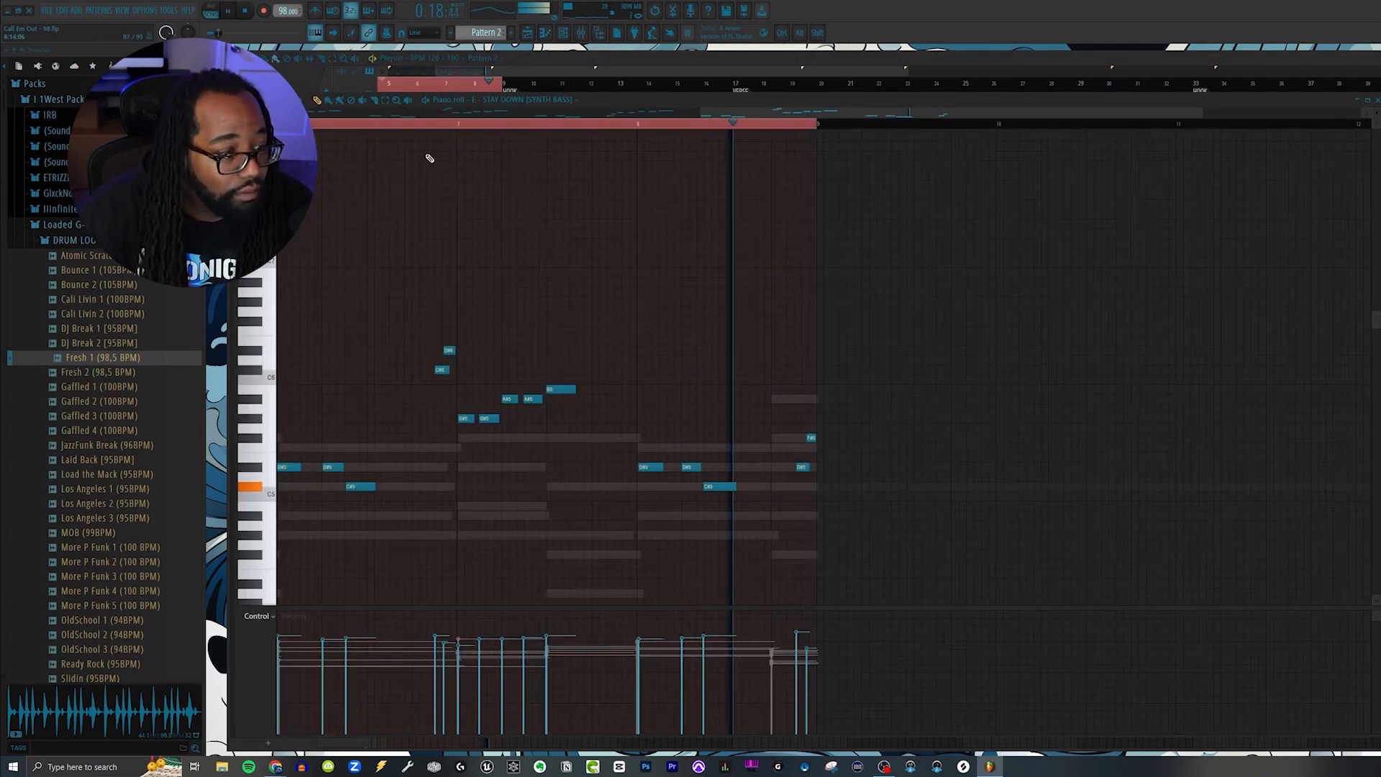
key("space")
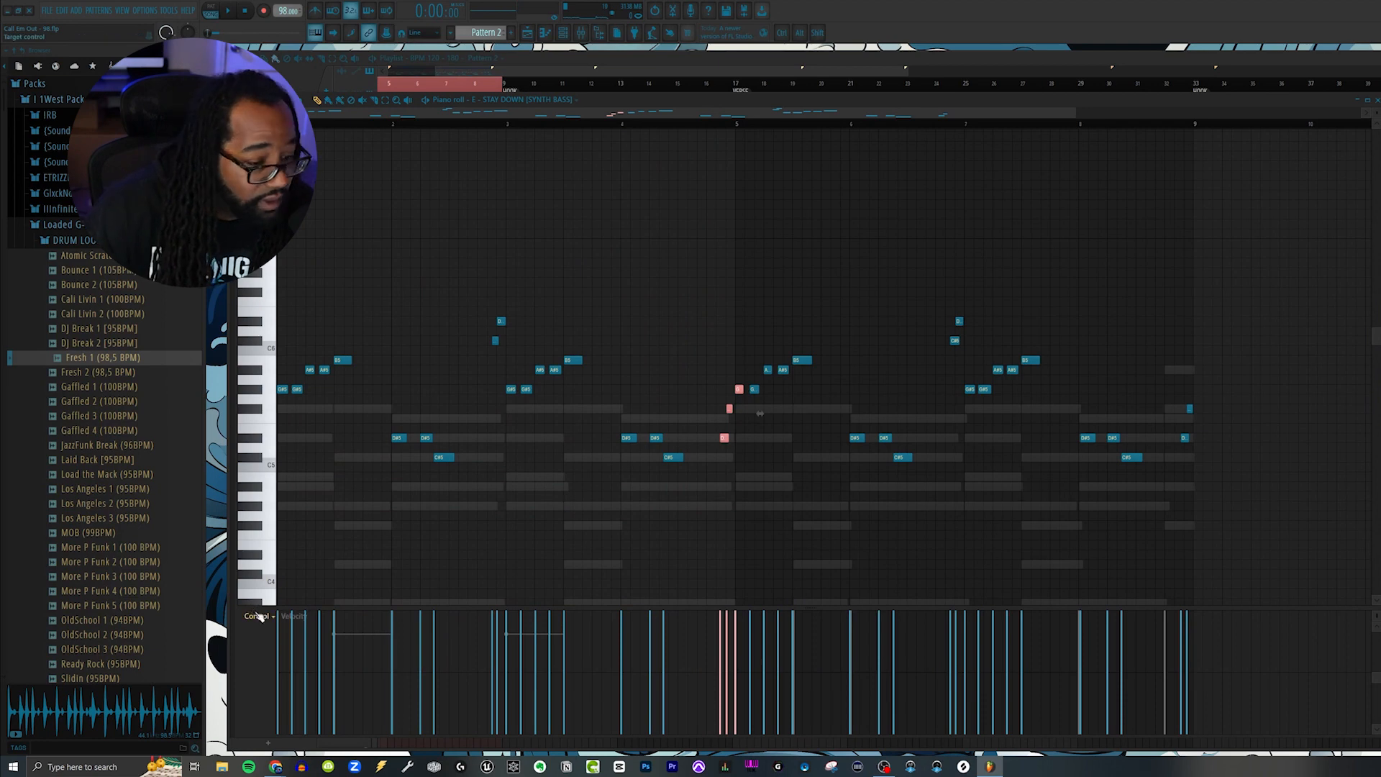
left_click(273, 618)
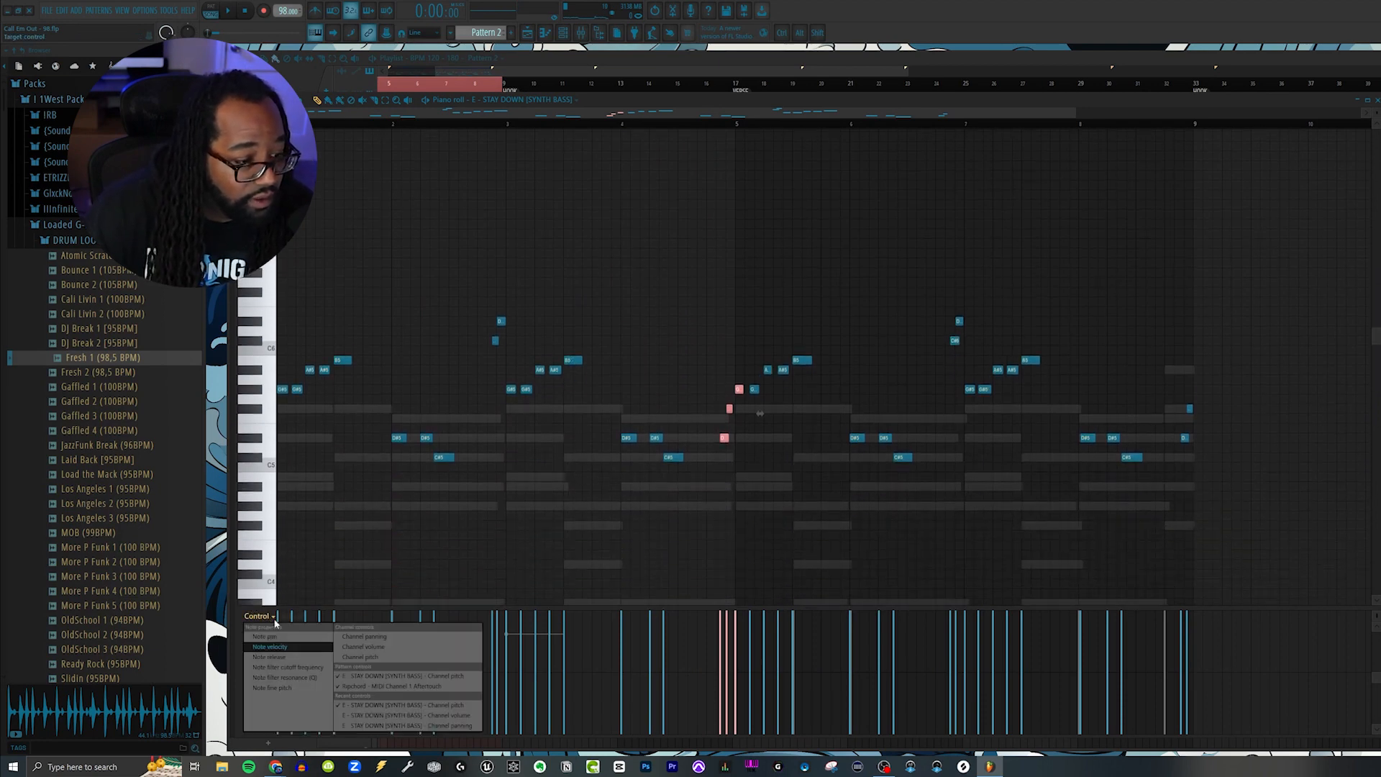
left_click(372, 657)
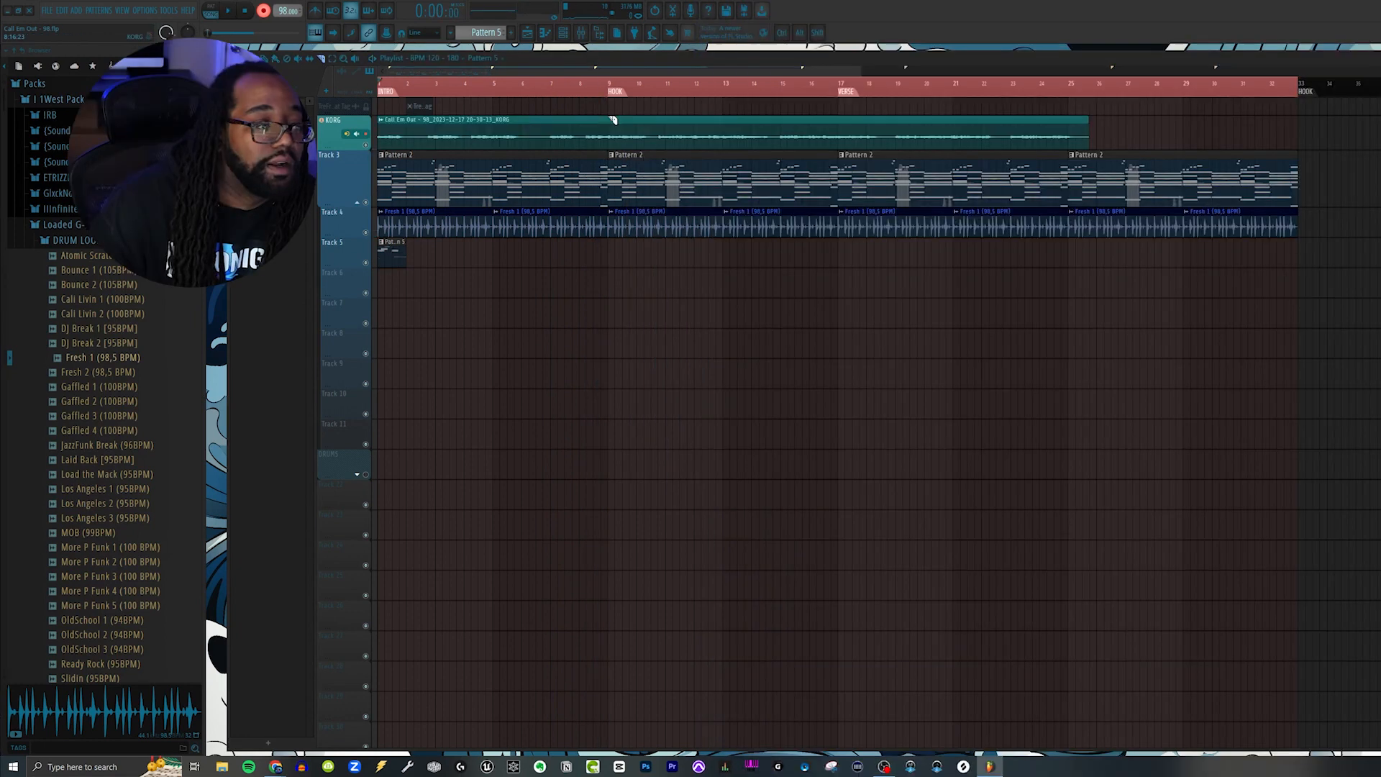
Delete the Pattern 5 clip from Track 5 and move the two KORG recording clips onto Tracks 5 and 6
right_click(394, 254)
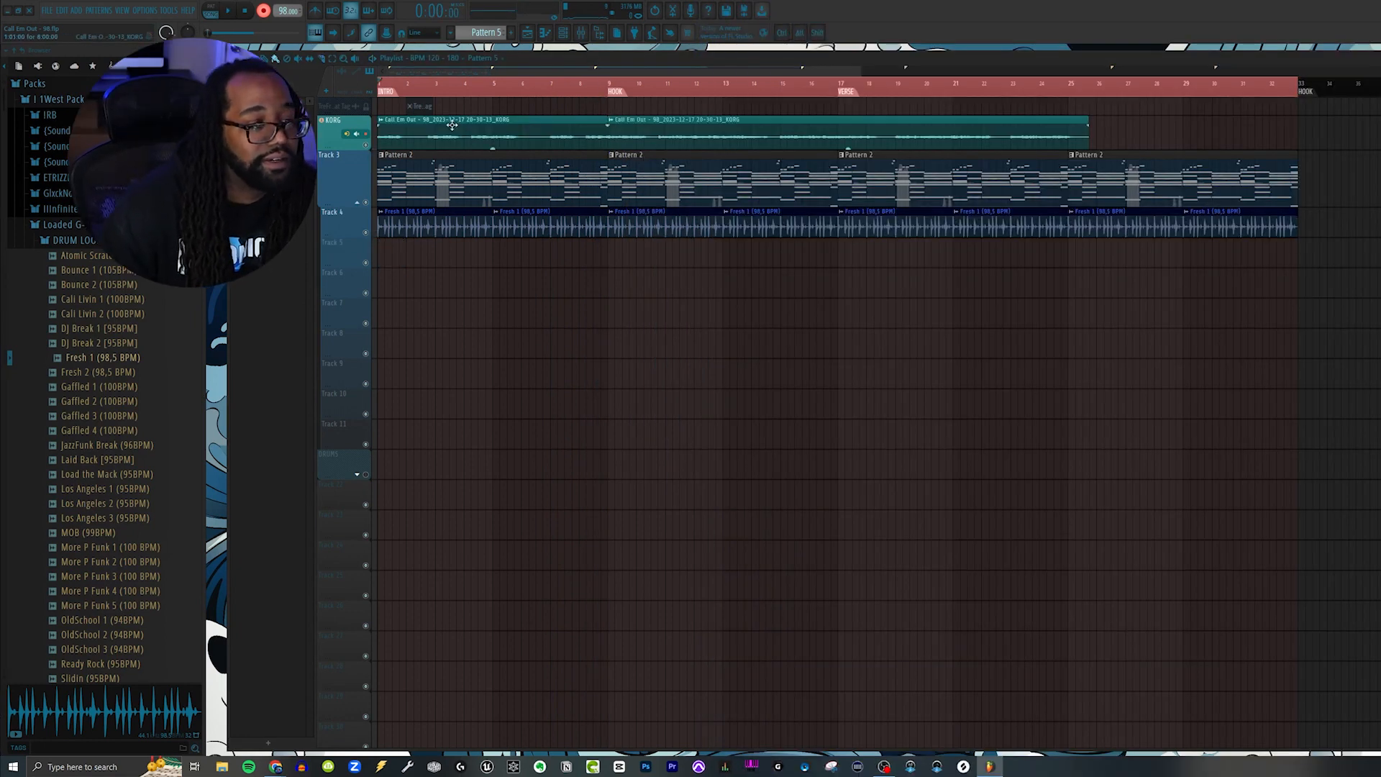
left_click_drag(450, 126, 418, 253)
left_click_drag(773, 137, 775, 294)
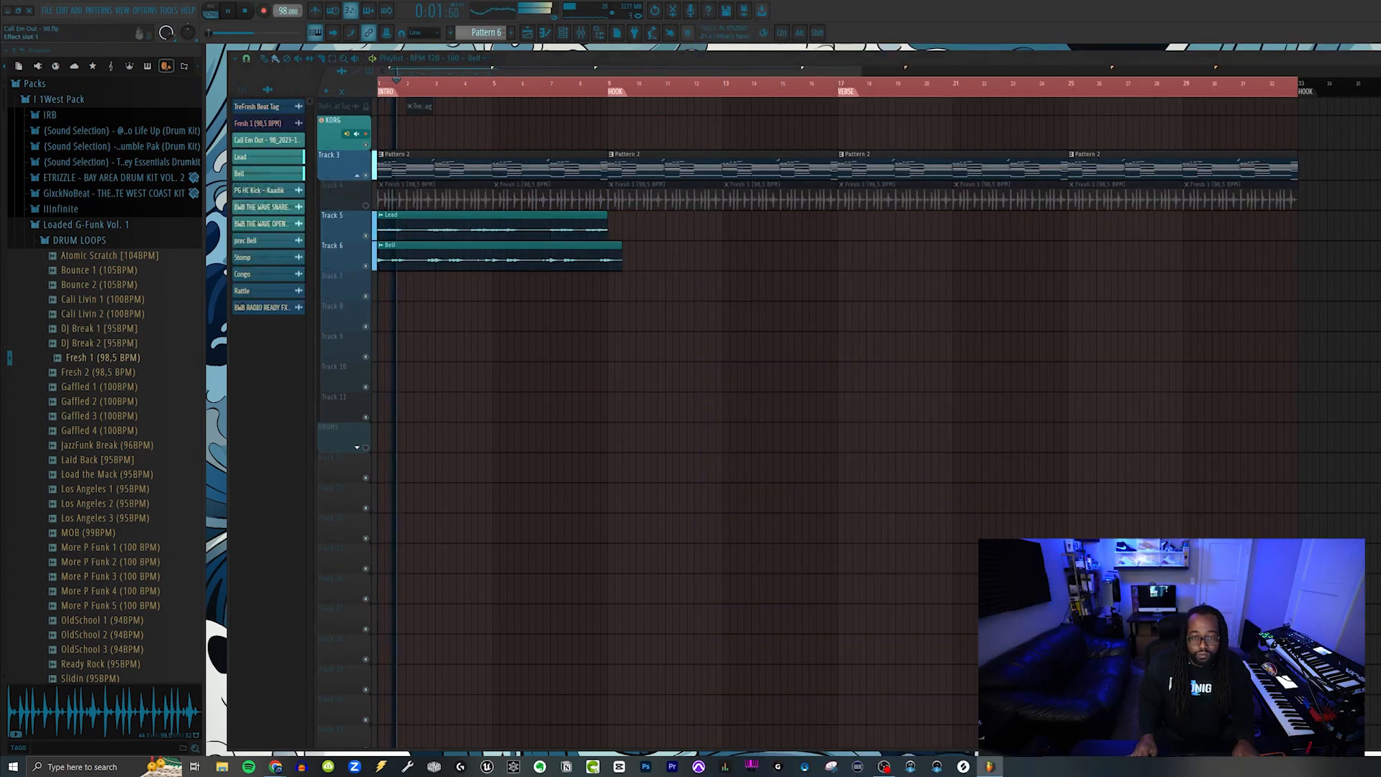
Set the ValhallaVintageVerb mix to 51.2 % and close the reverb
left_click_drag(311, 248, 428, 656)
left_click_drag(747, 327, 752, 254)
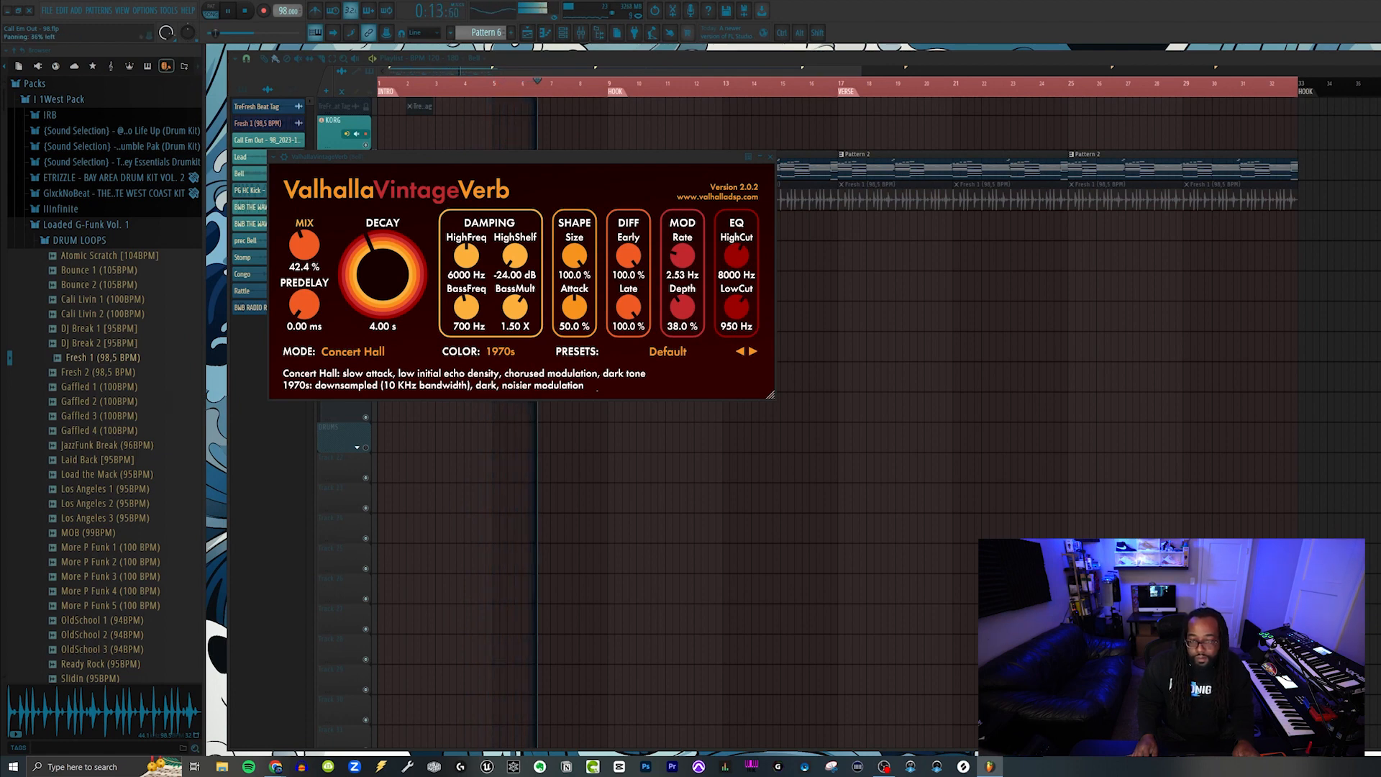
left_click_drag(300, 260, 300, 245)
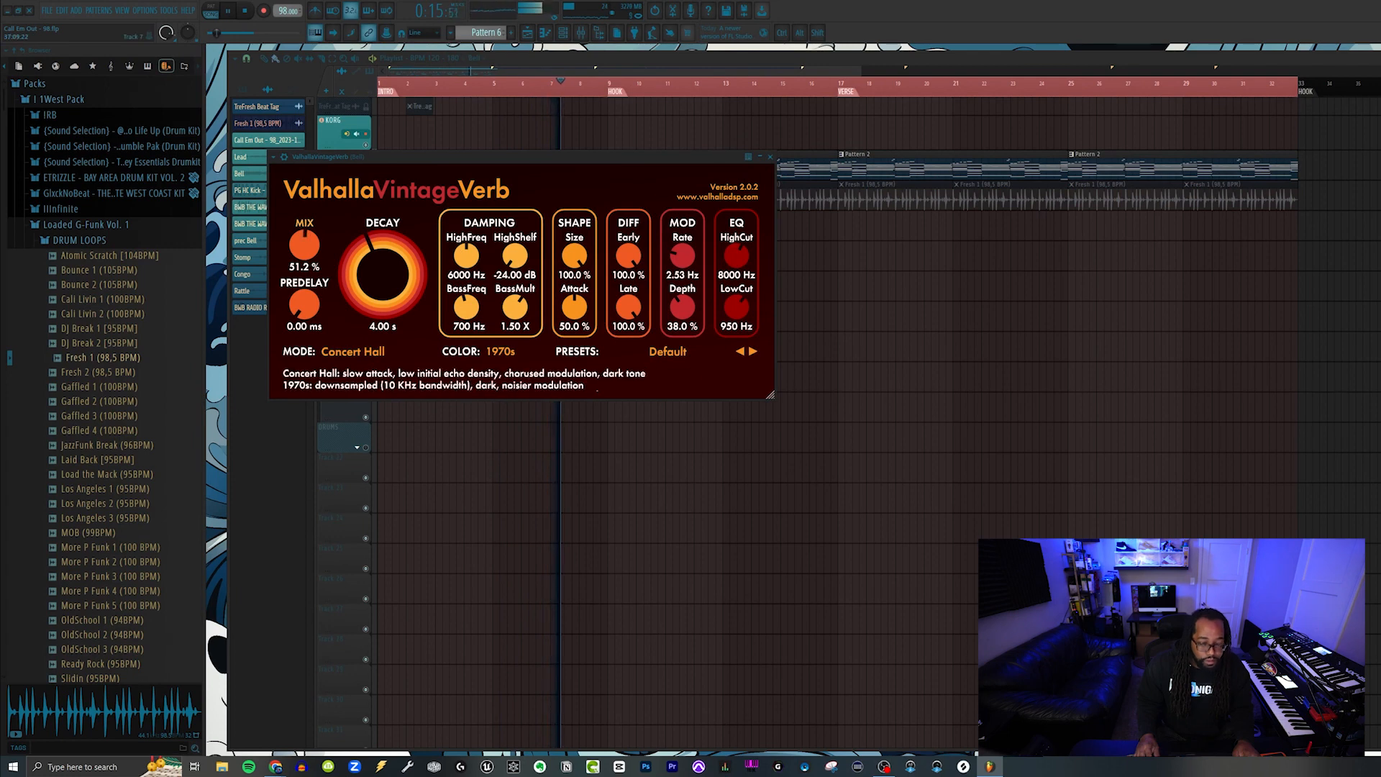
left_click(770, 157)
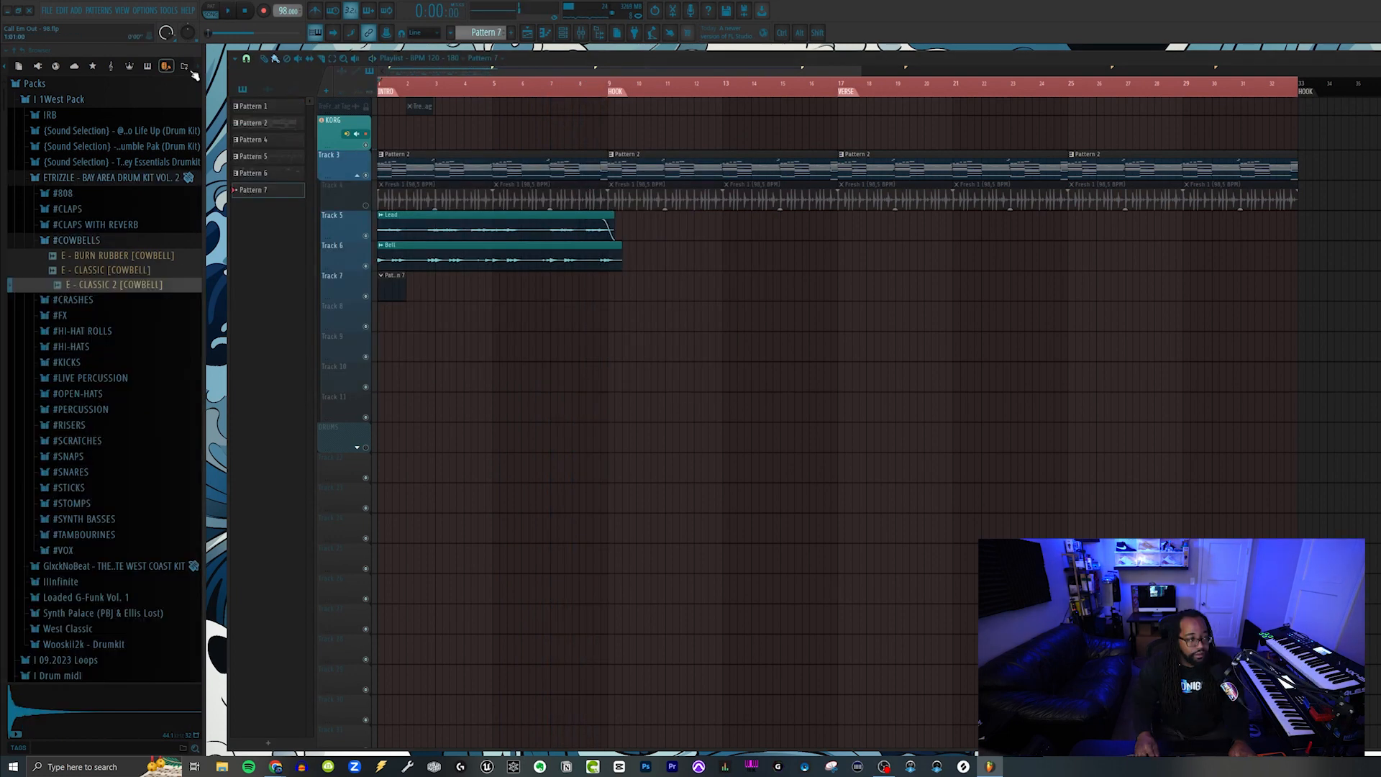
Limit the playlist time selection to bars 1 through 16 and stretch the Pattern 7 clip on Track 7 to four bars
left_click_drag(380, 85, 840, 134)
key("ctrl+d")
left_click_drag(407, 295, 497, 302)
Enter steps for the E - CLASSIC 2 [COWBELL] channel in Pattern 7 and close the channel rack
double_click(469, 287)
left_click(1115, 292)
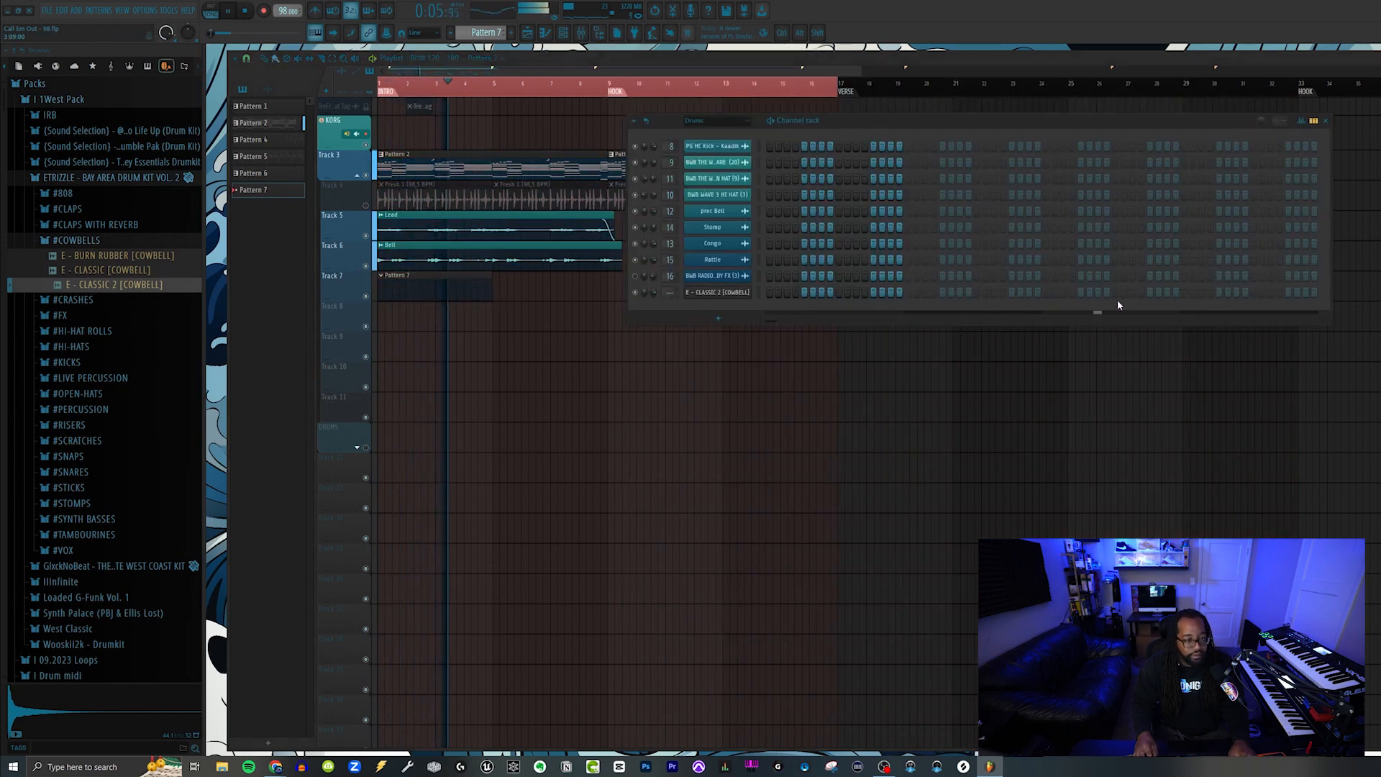
left_click(1141, 292)
left_click(1167, 292)
key("F6")
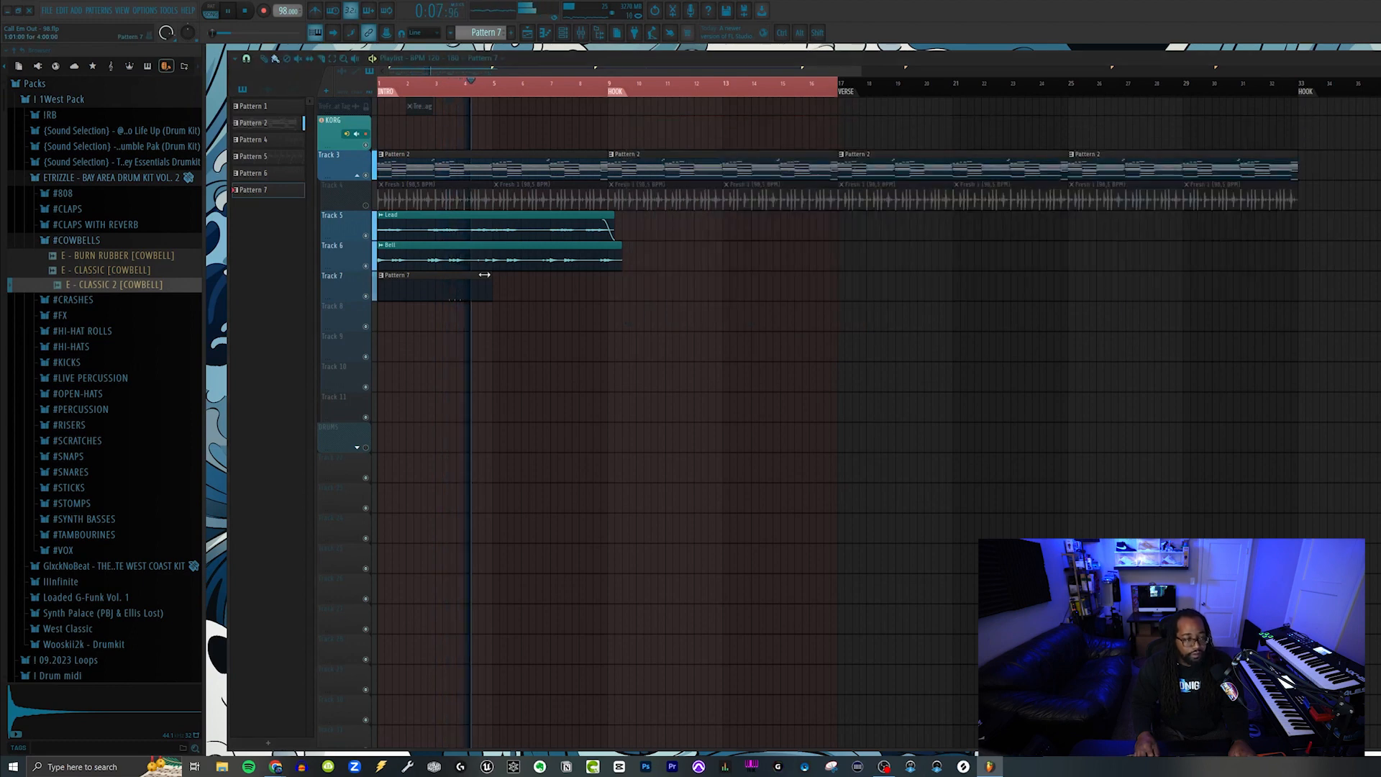
Repeat the four-bar Pattern 7 clip along Track 7 up to the start of the verse at bar 17
left_click_drag(504, 293, 496, 291)
left_click(620, 291)
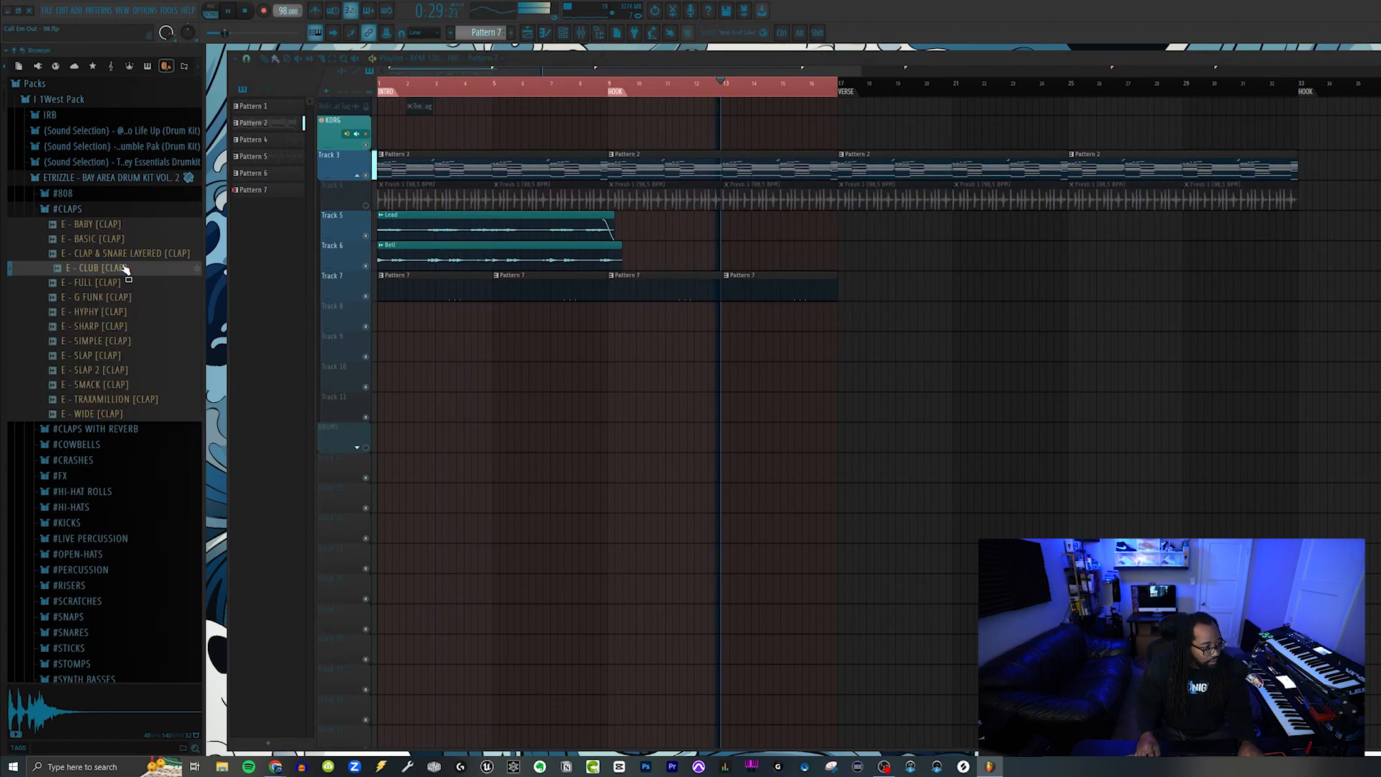
Audition the clap samples and add E - G FUNK [CLAP] to Pattern 7 with hits on beats 2 and 4 of four bars
left_click(127, 253)
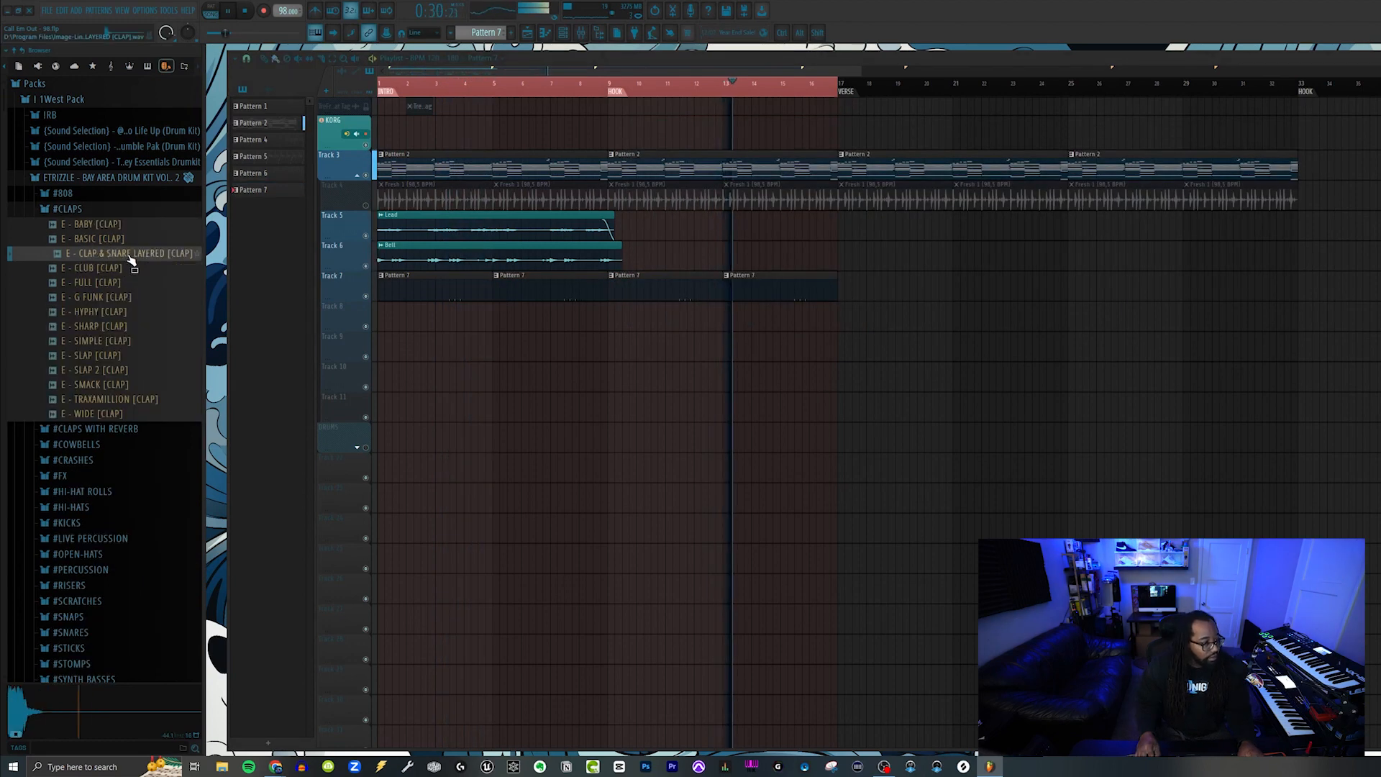
left_click(128, 297)
key("space")
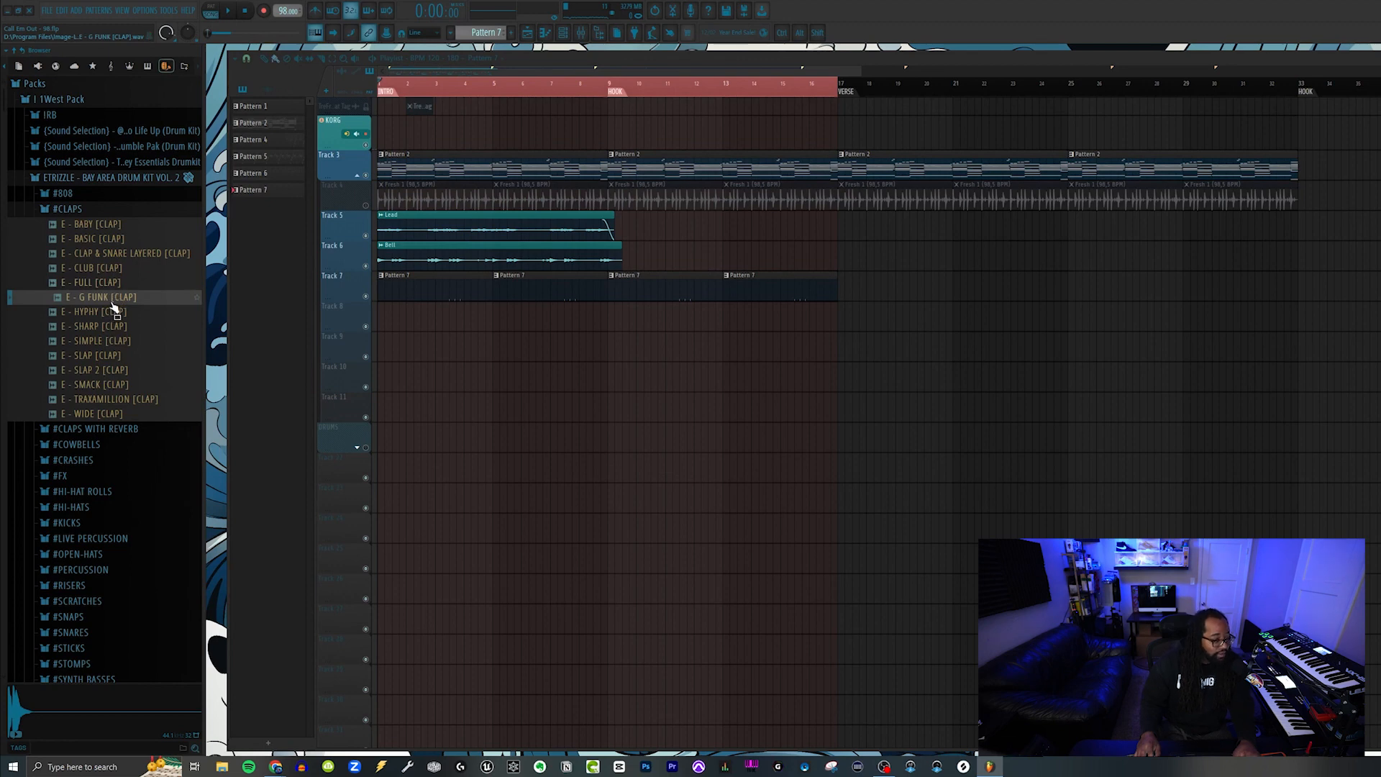
key("space")
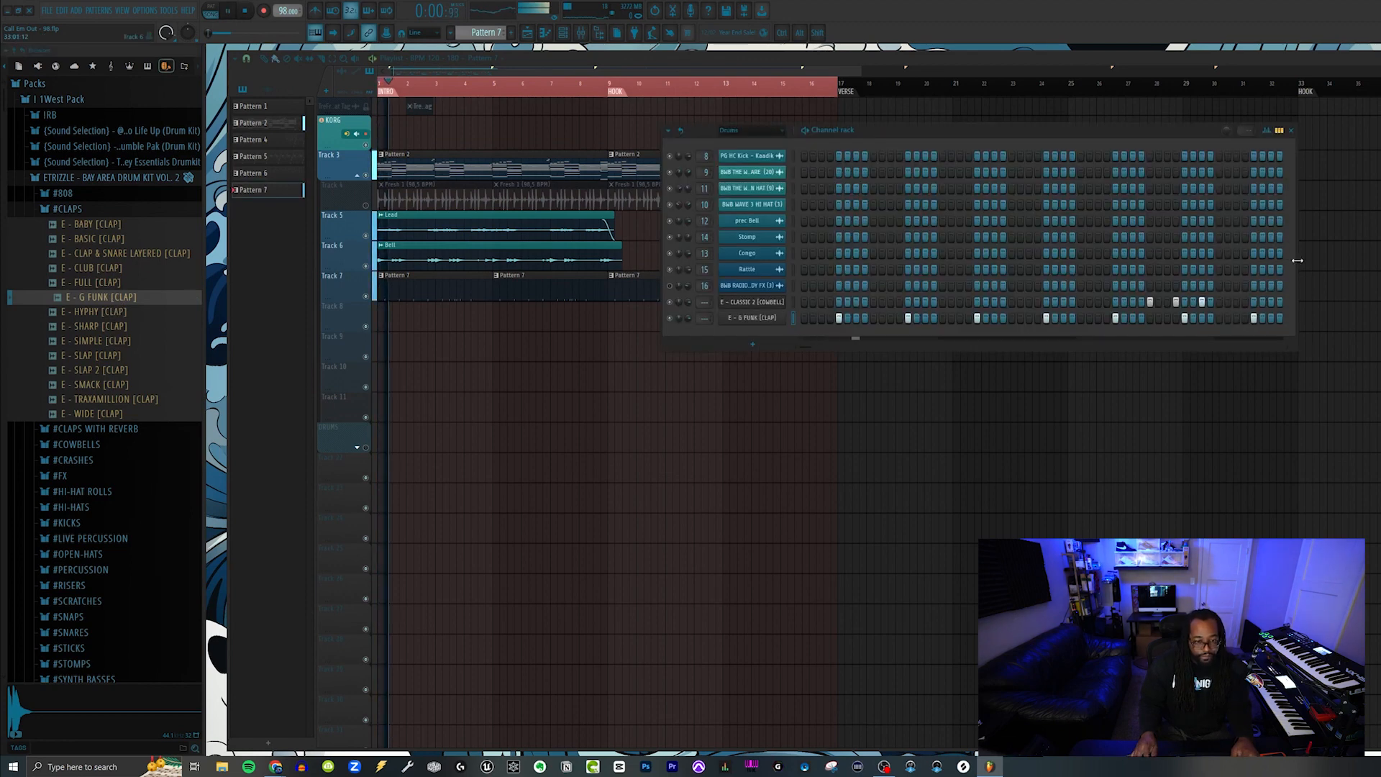
left_click_drag(1299, 263, 1372, 269)
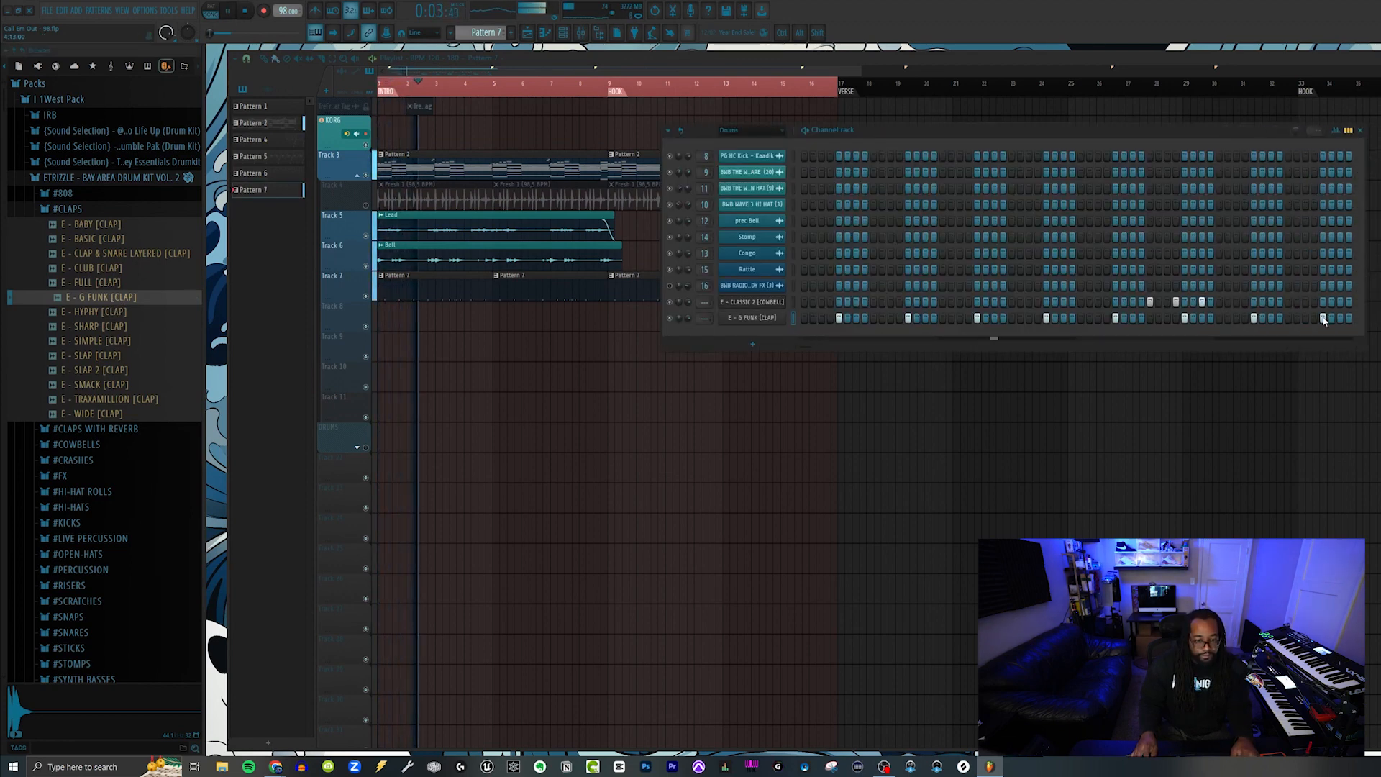
Load E - TRIPLET DOWN [HI-HAT ROLL] as a channel and program a four-bar E - QUICK [HI-HAT] part in Pattern 7
right_click(602, 404)
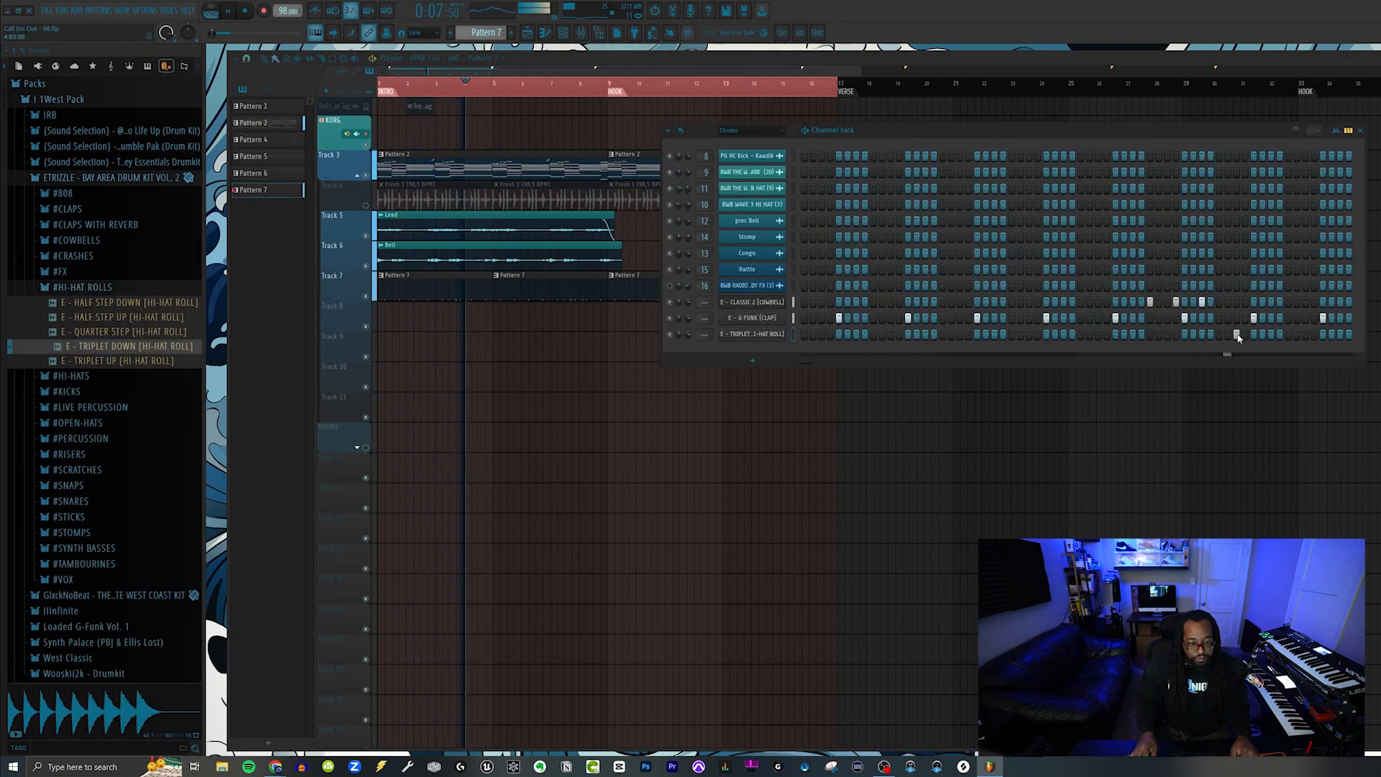
left_click(739, 337)
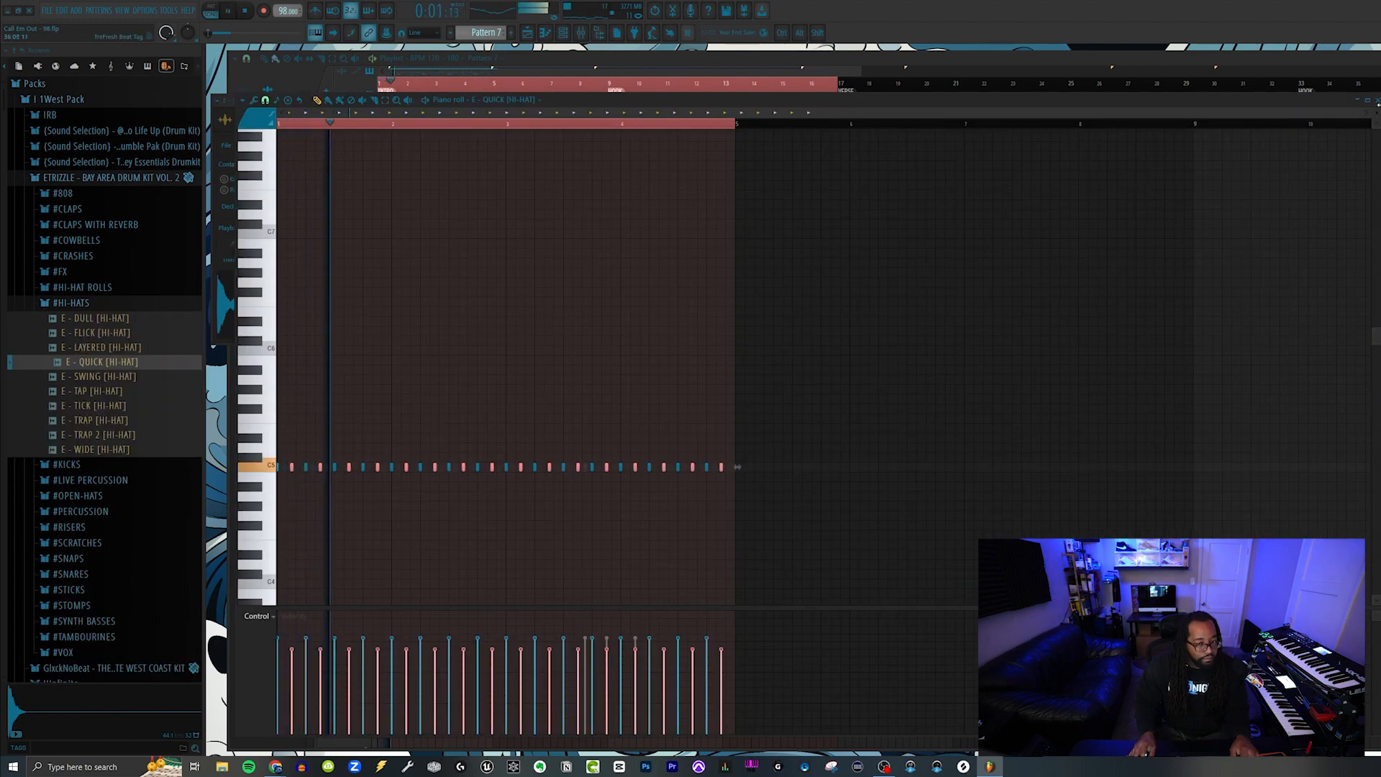
key("F6")
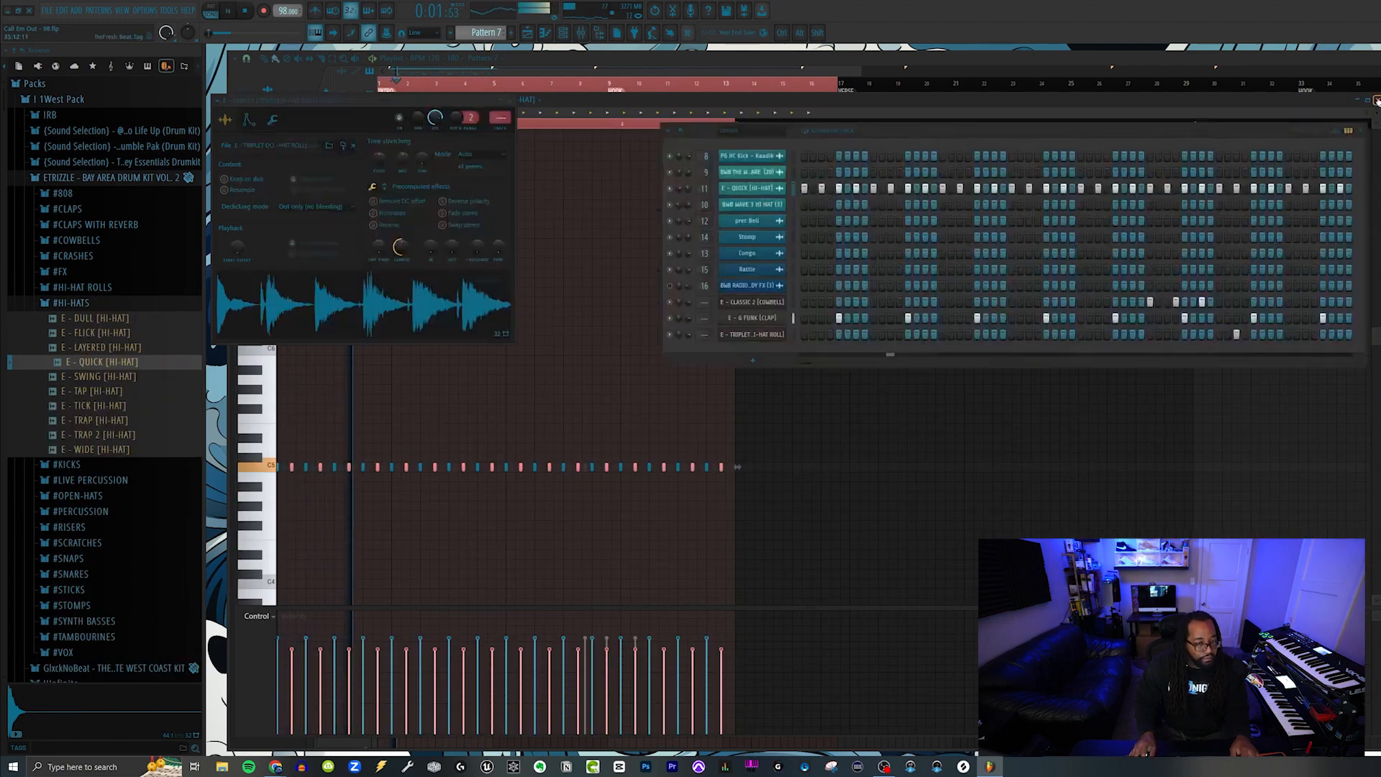
left_click(1376, 100)
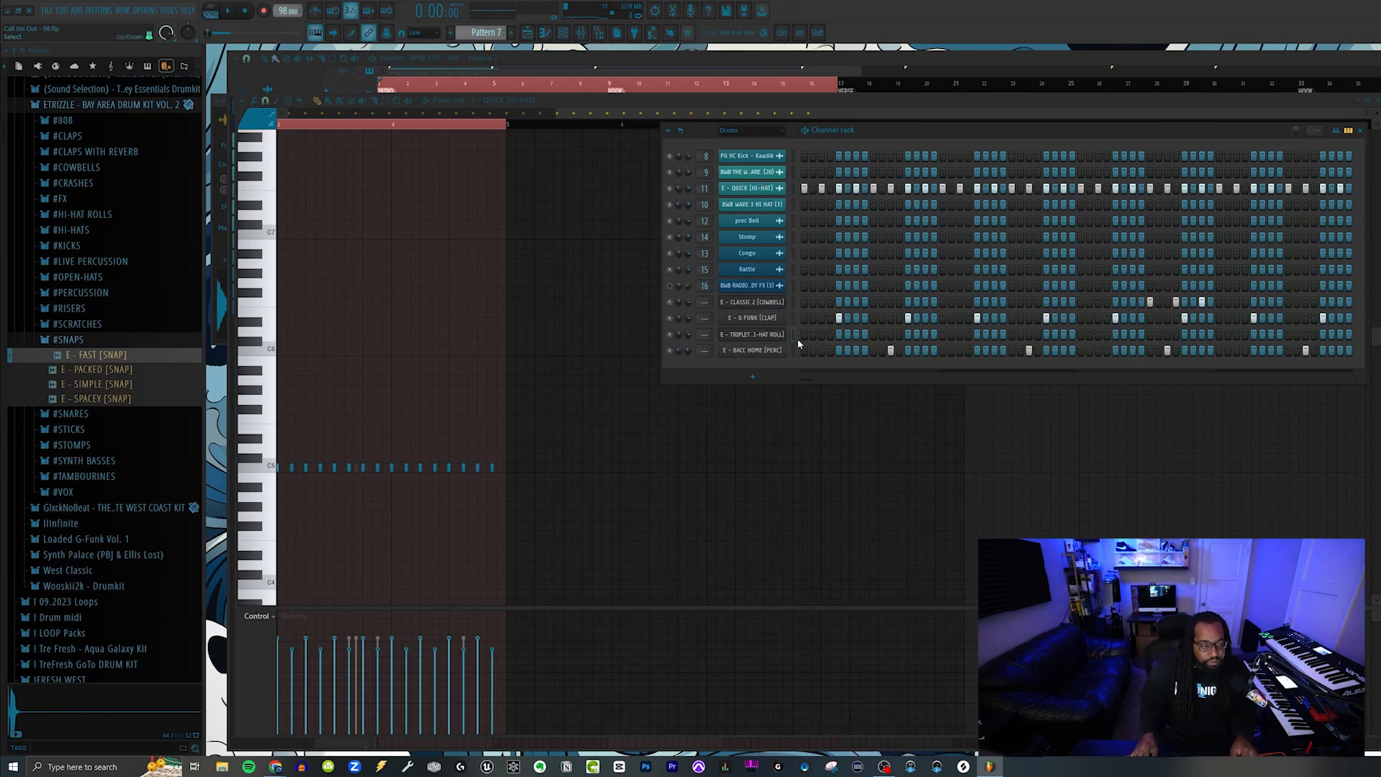
left_click(763, 334)
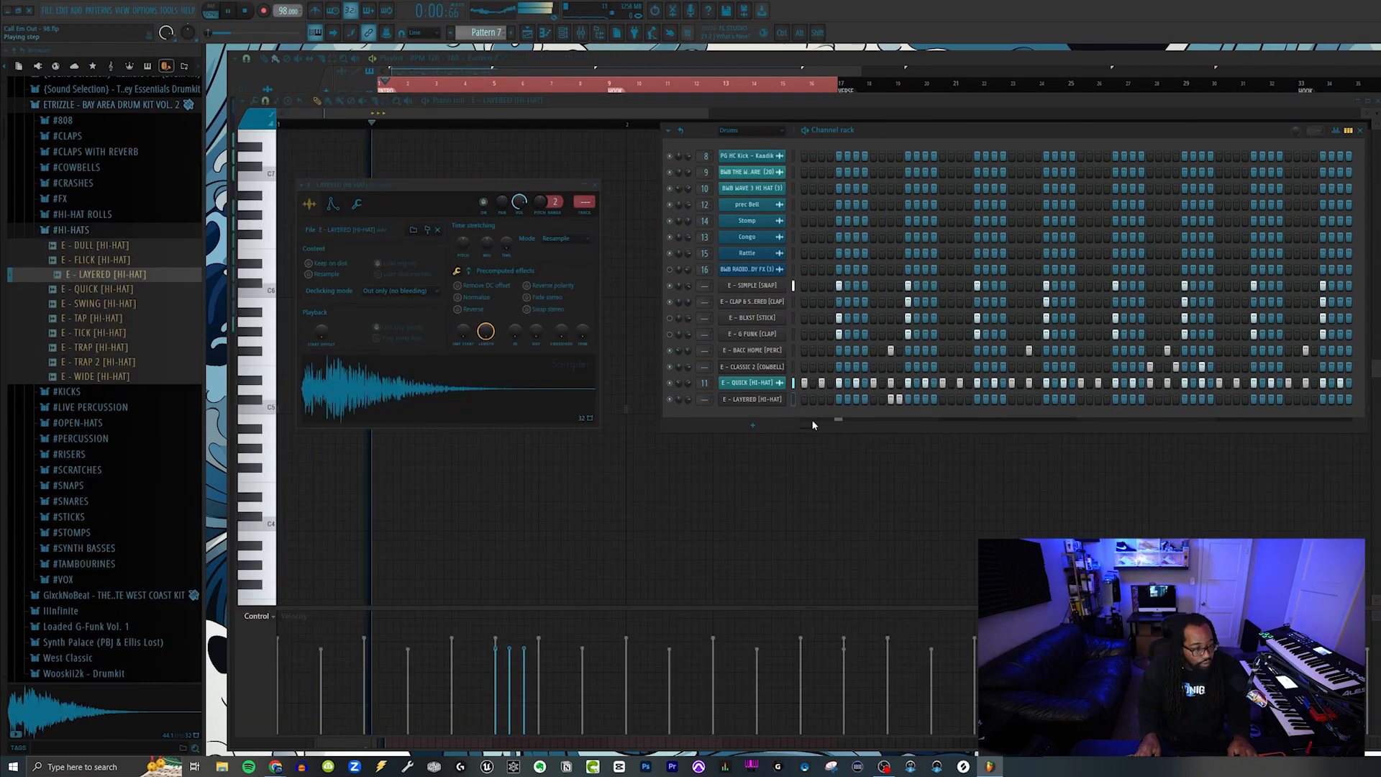
Close the E - LAYERED [HI-HAT] sampler and add C5 notes for it at the start and middle of Pattern 7's first bar
left_click(594, 186)
key("F6")
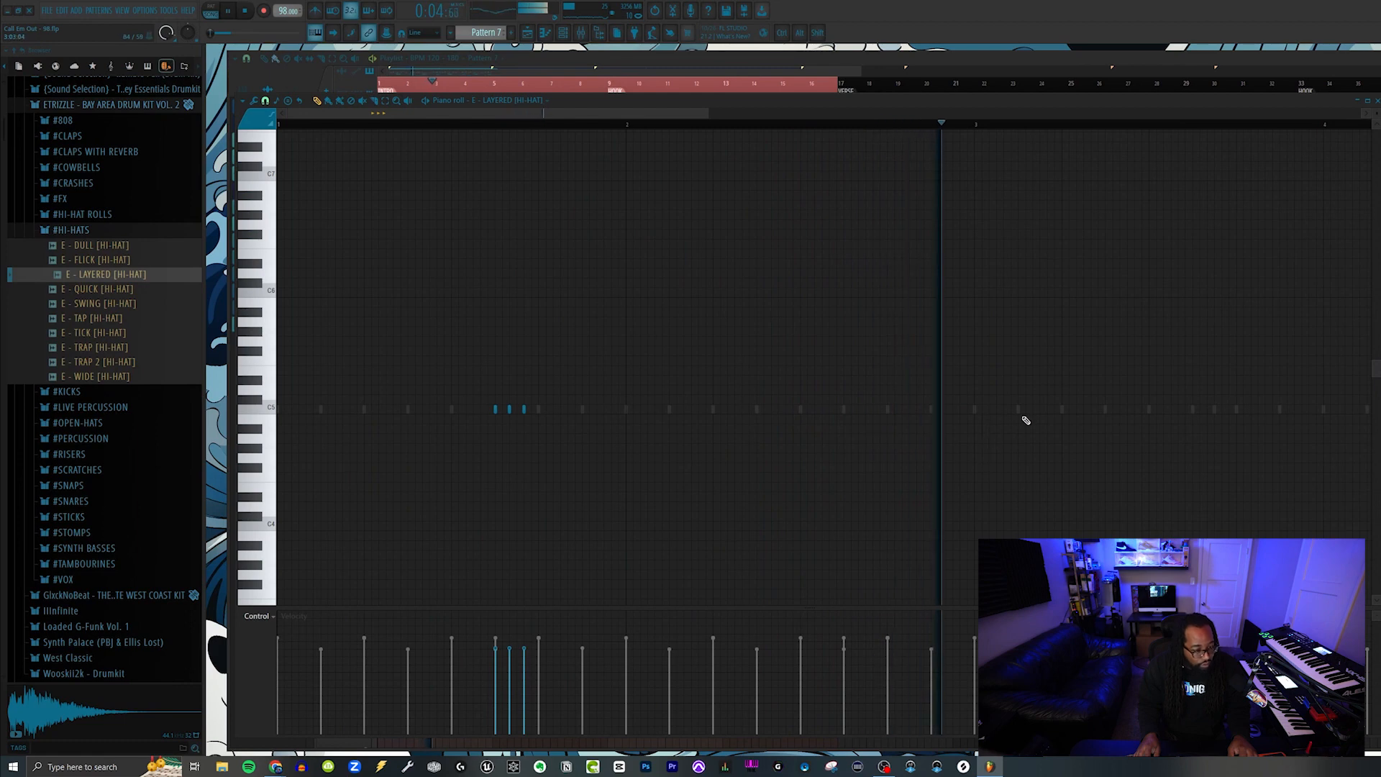
left_click(1223, 413)
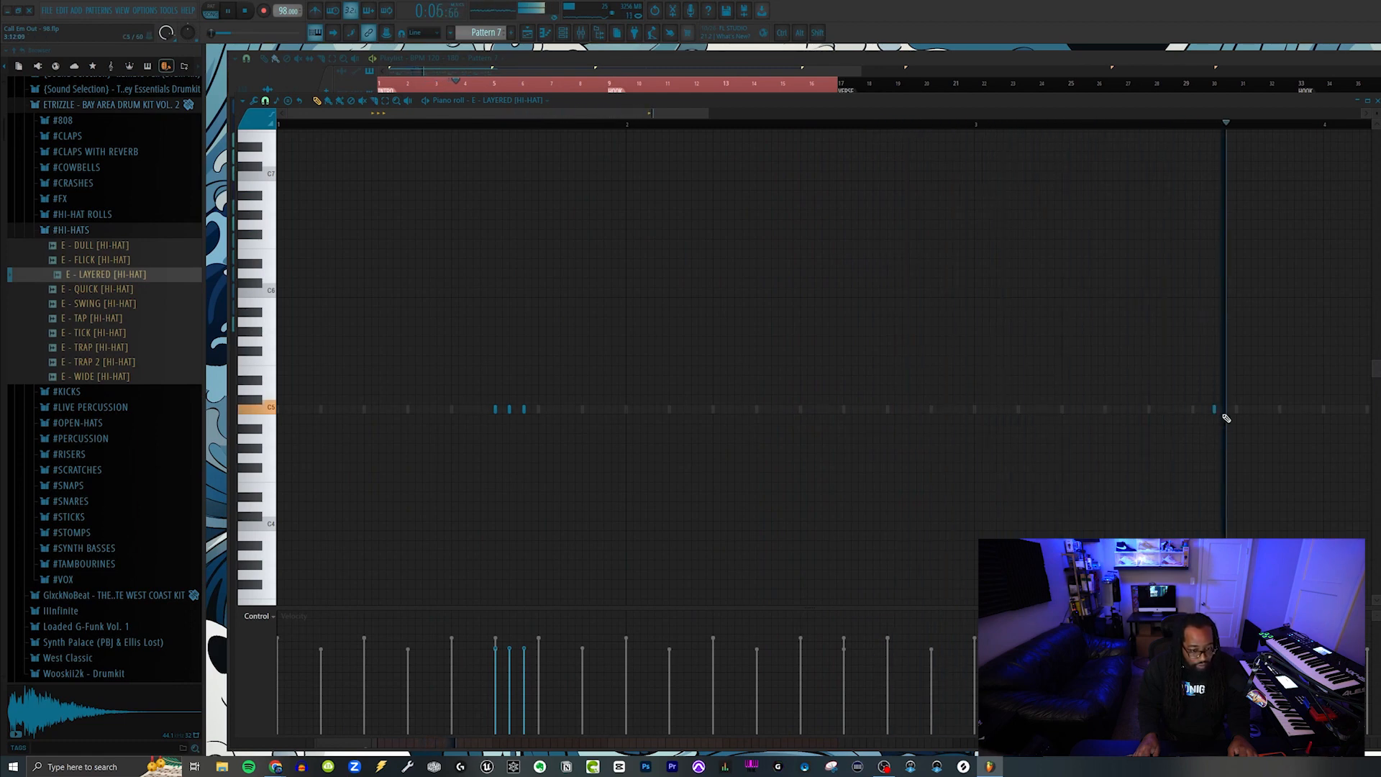
key("space")
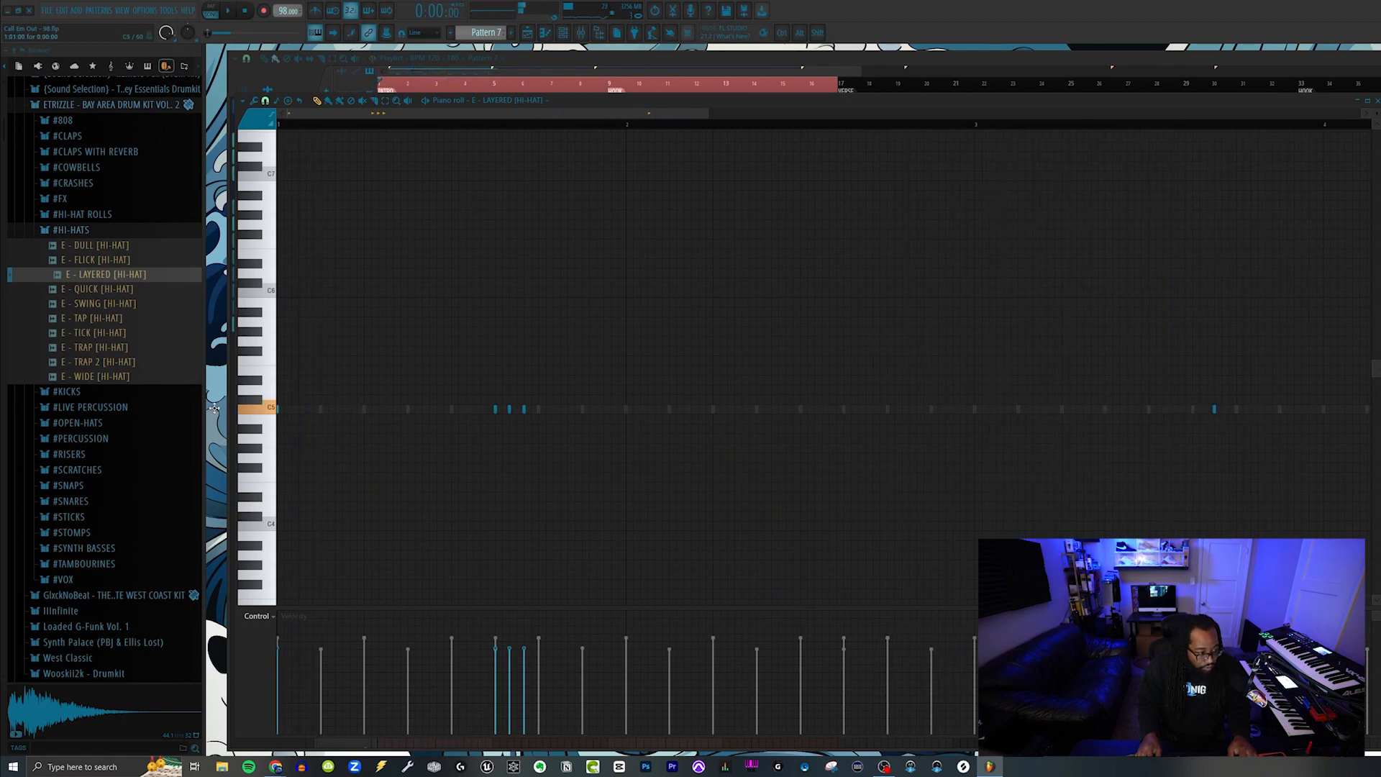
key("space")
left_click(345, 410)
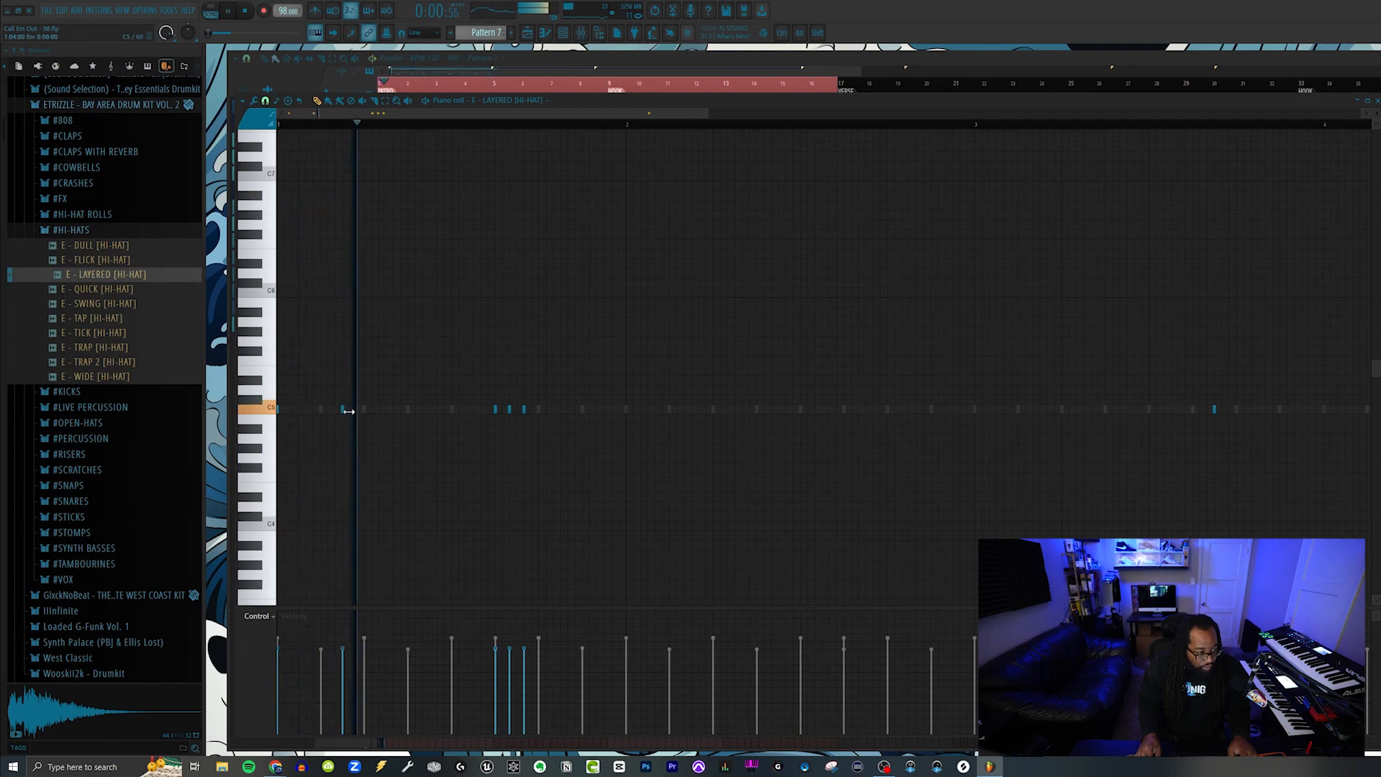
left_click(408, 409)
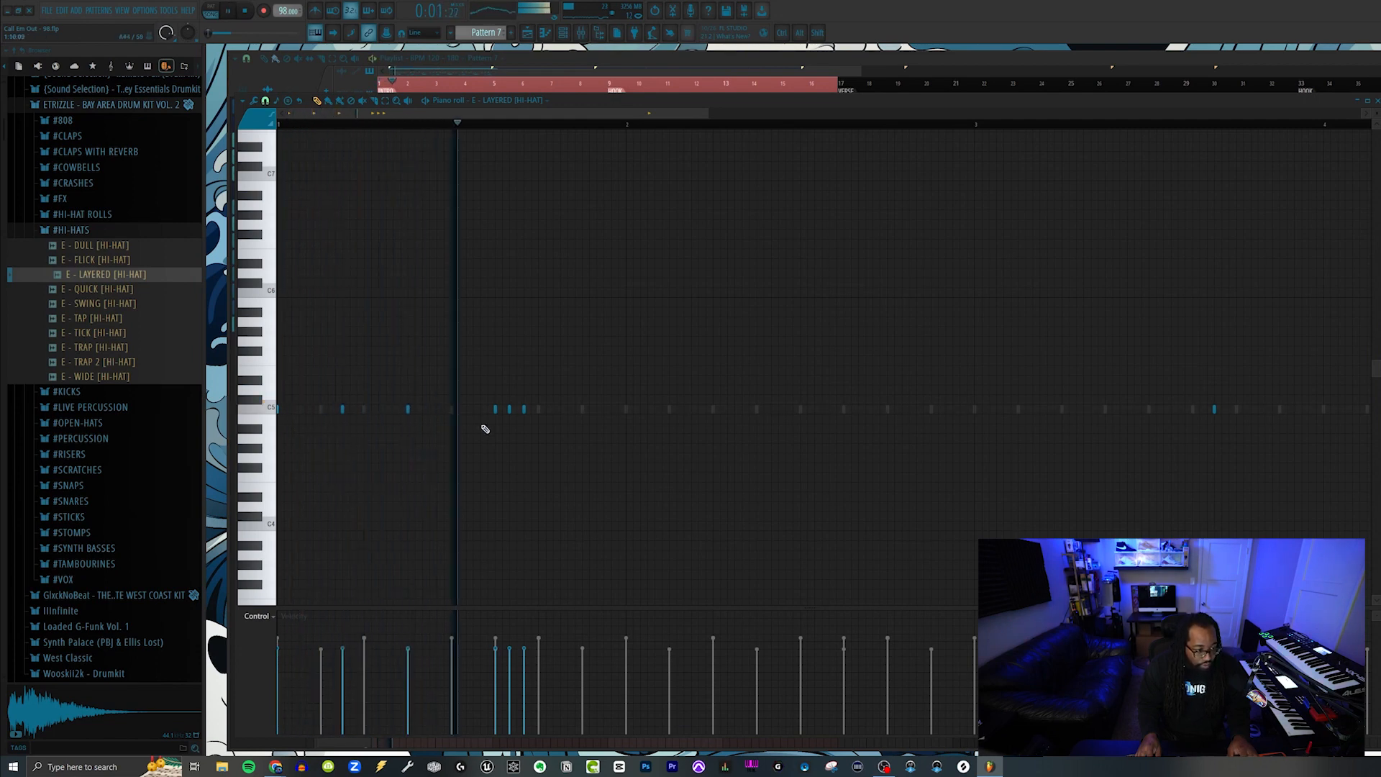
Add E - LAYERED [HI-HAT] notes in bar 2, including a quick run of three C5 hits in its second half
left_click(714, 409)
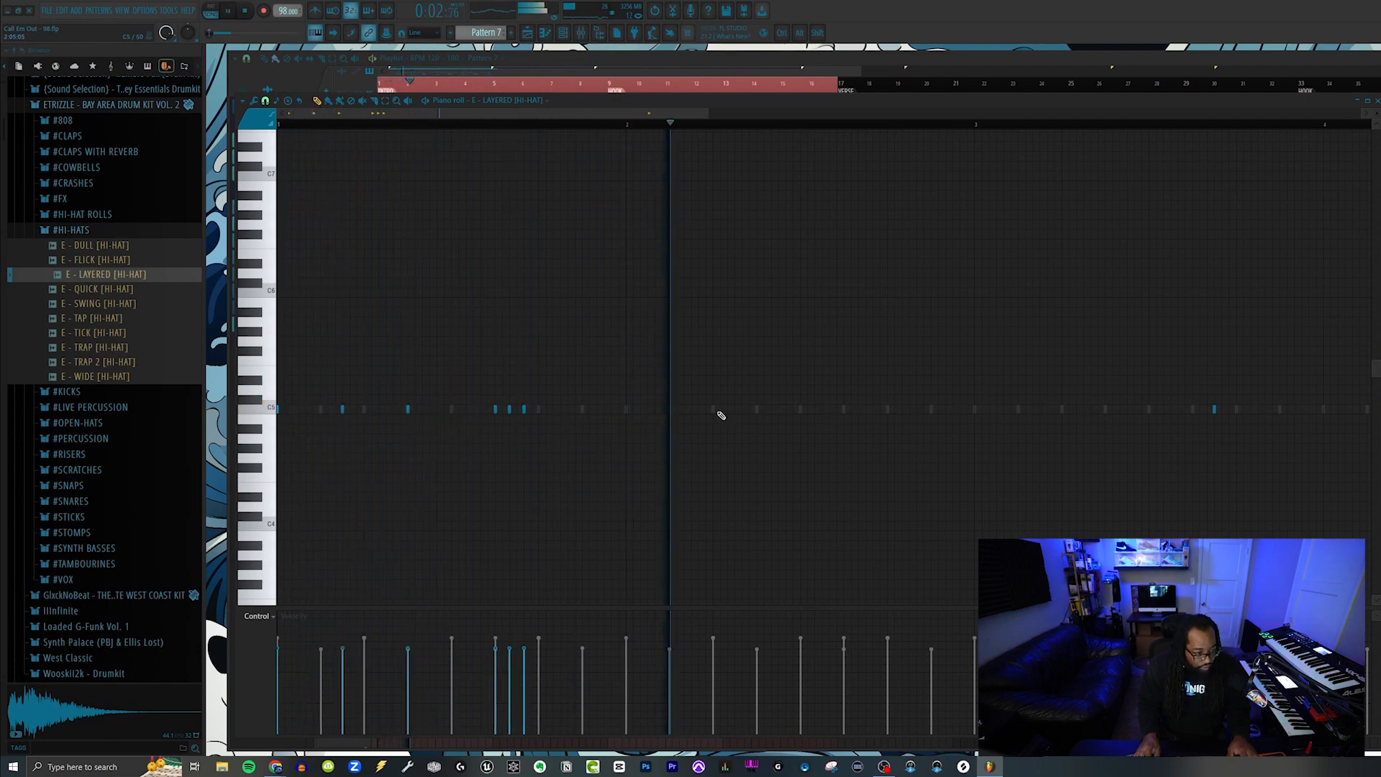
left_click(756, 409)
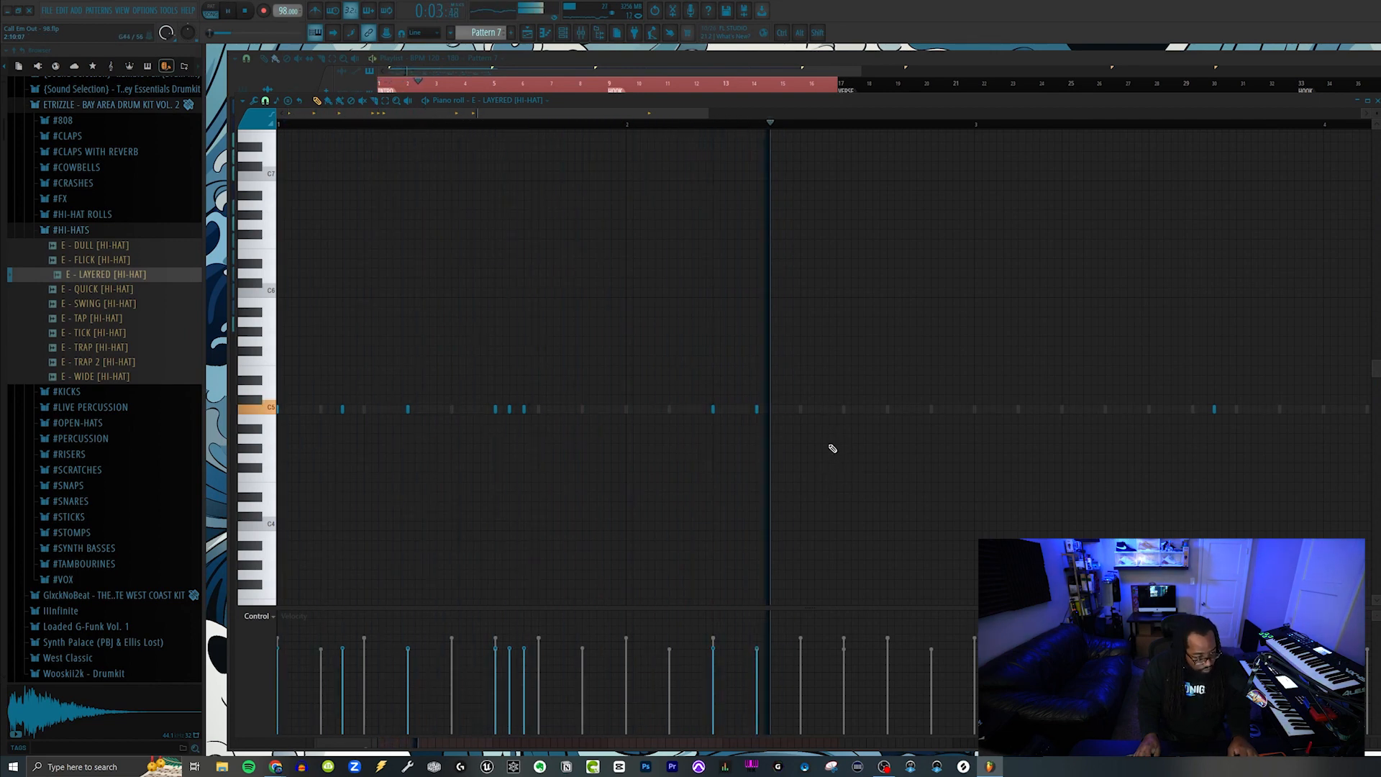
left_click(852, 401)
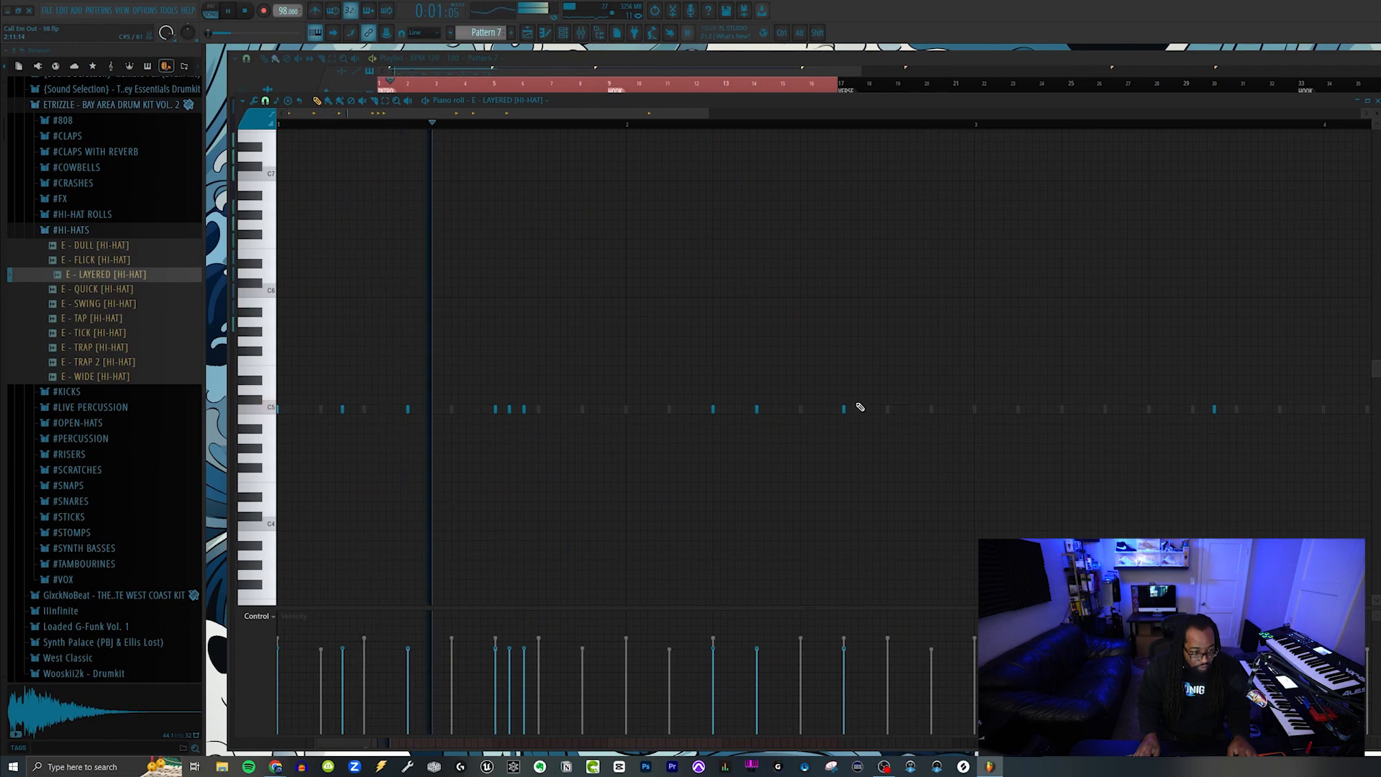
left_click(844, 410)
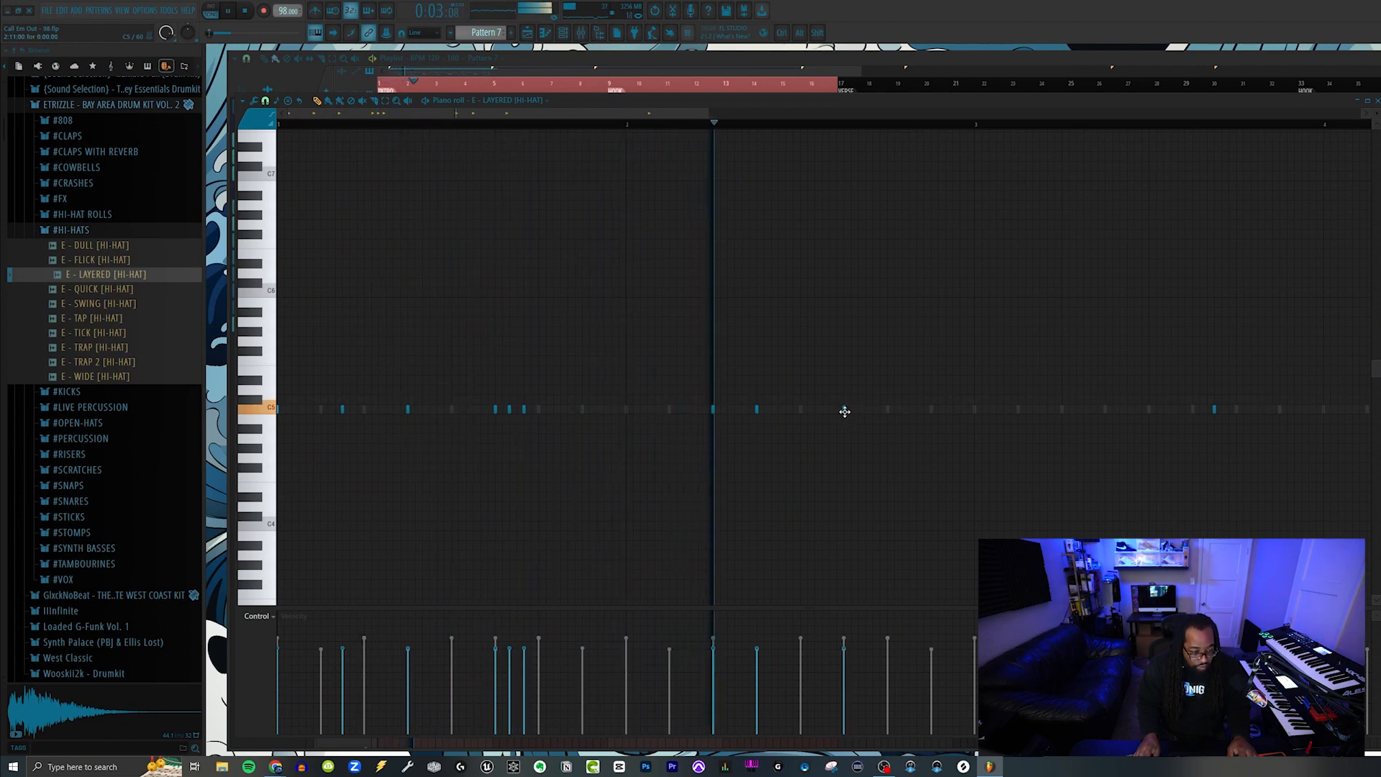
left_click(859, 410)
left_click(872, 410)
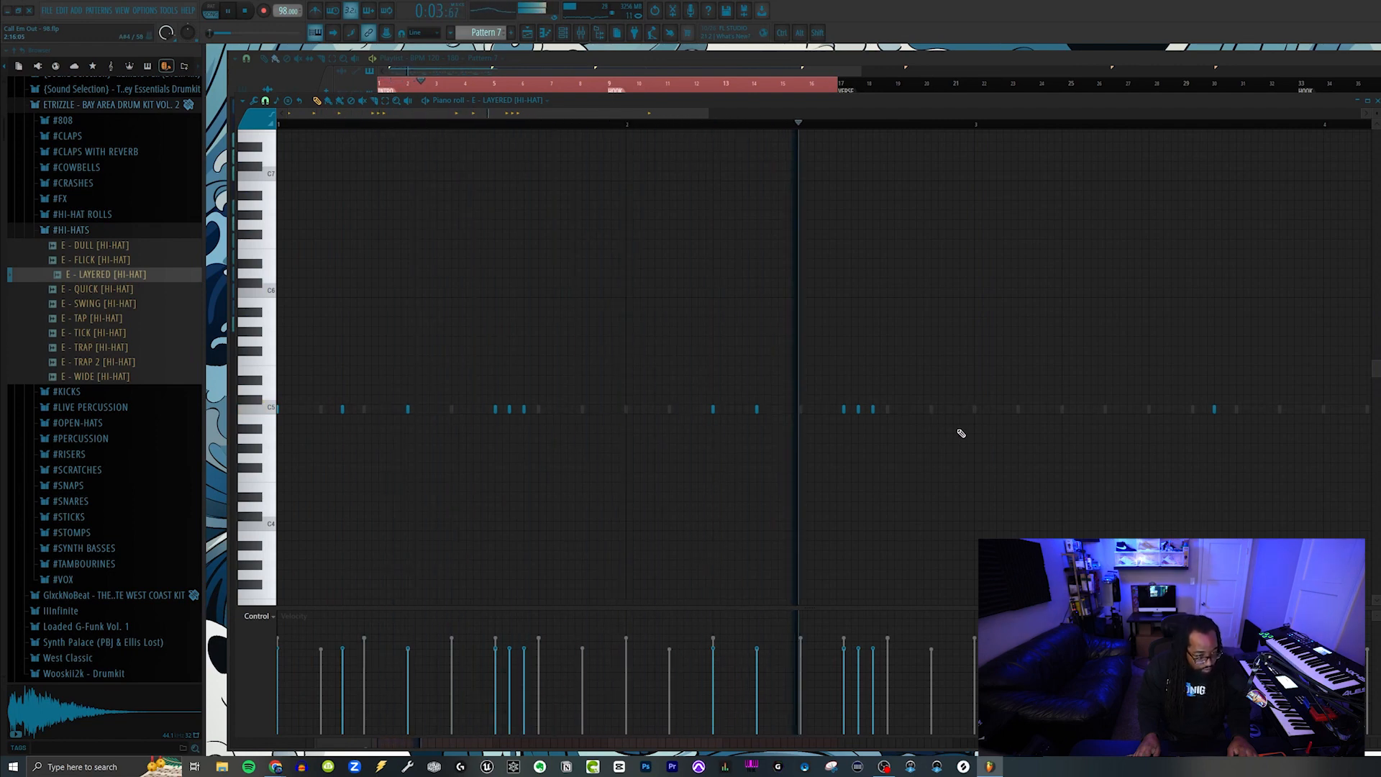
Select the first two bars of E - LAYERED [HI-HAT] notes and duplicate them into bars 3 and 4
key("space")
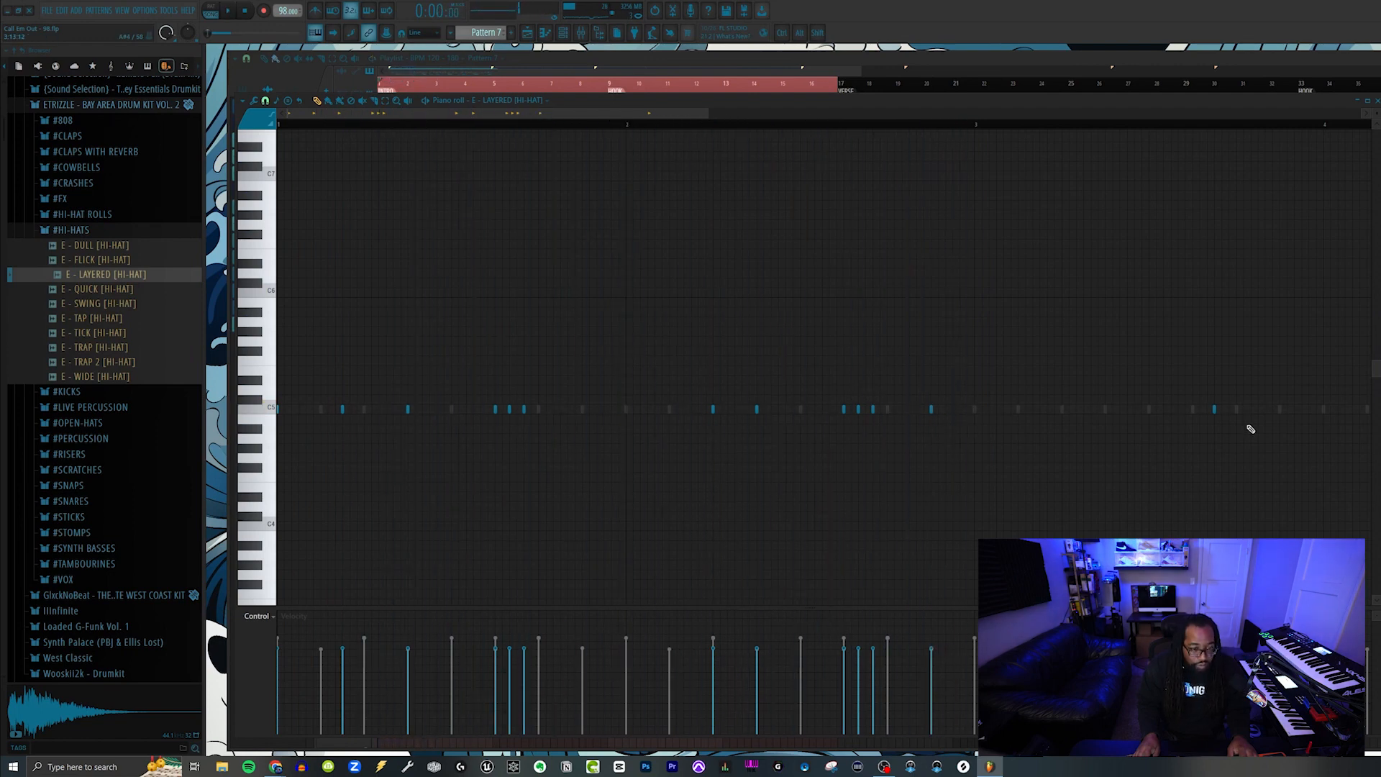
left_click_drag(977, 124, 75, 261)
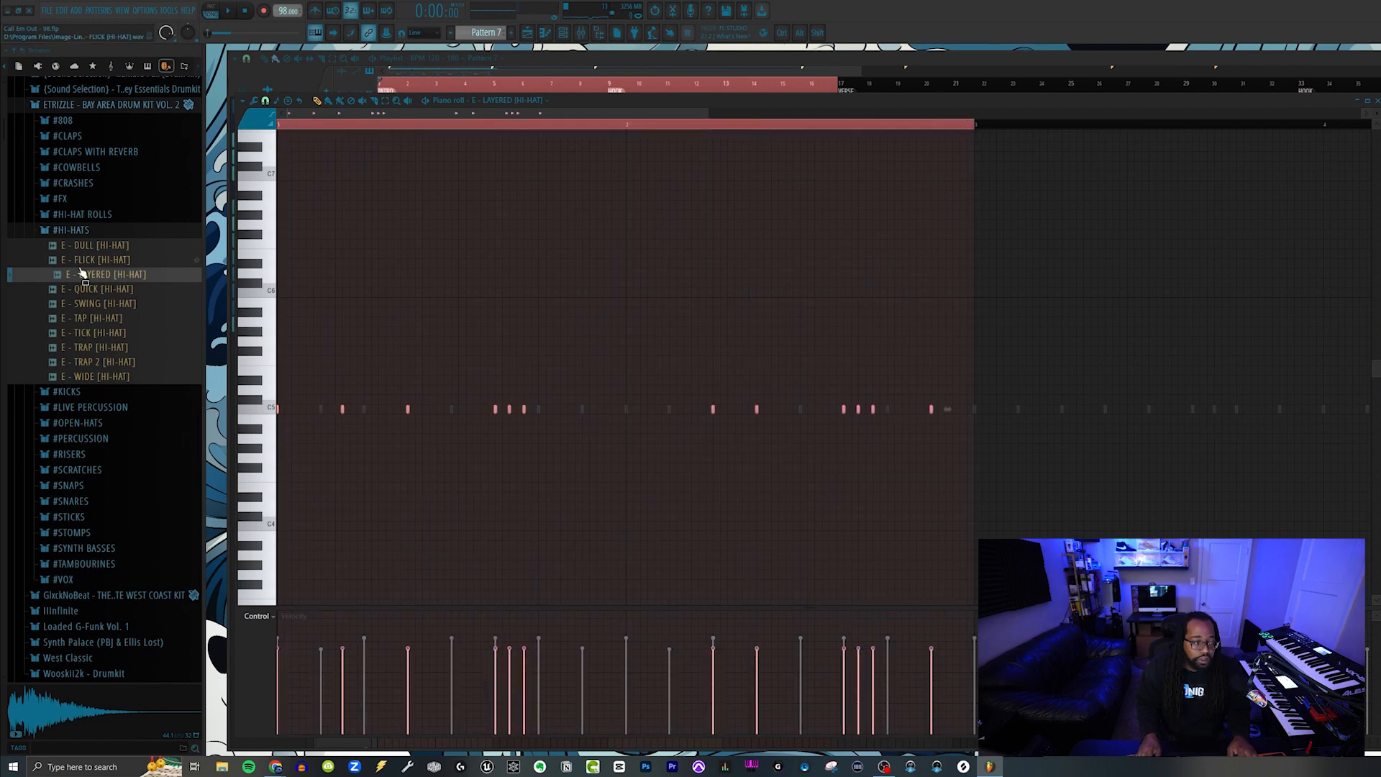
key("ctrl+b")
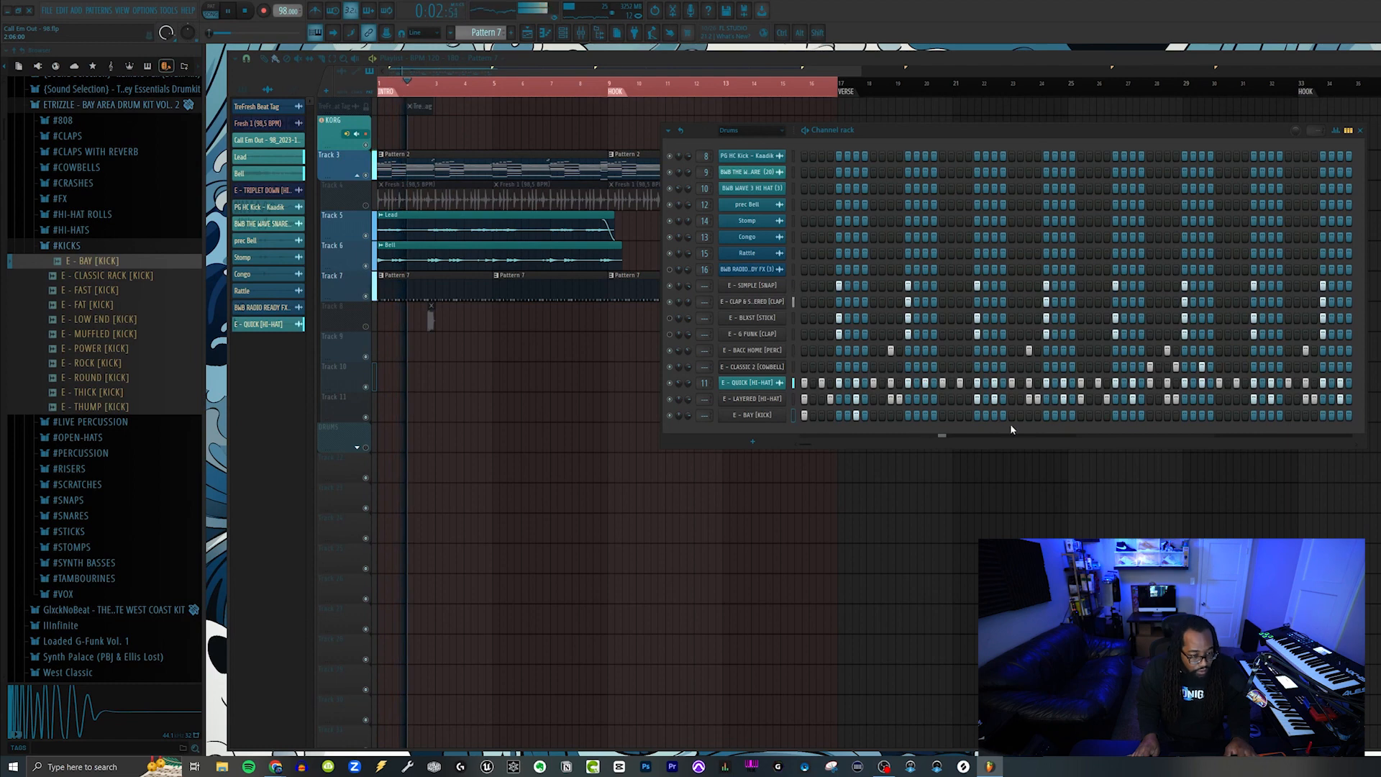
Delete the E - BAY [KICK] channel from the rack and place the kick sample as audio clips on playlist Track 9
right_click(759, 418)
left_click(815, 533)
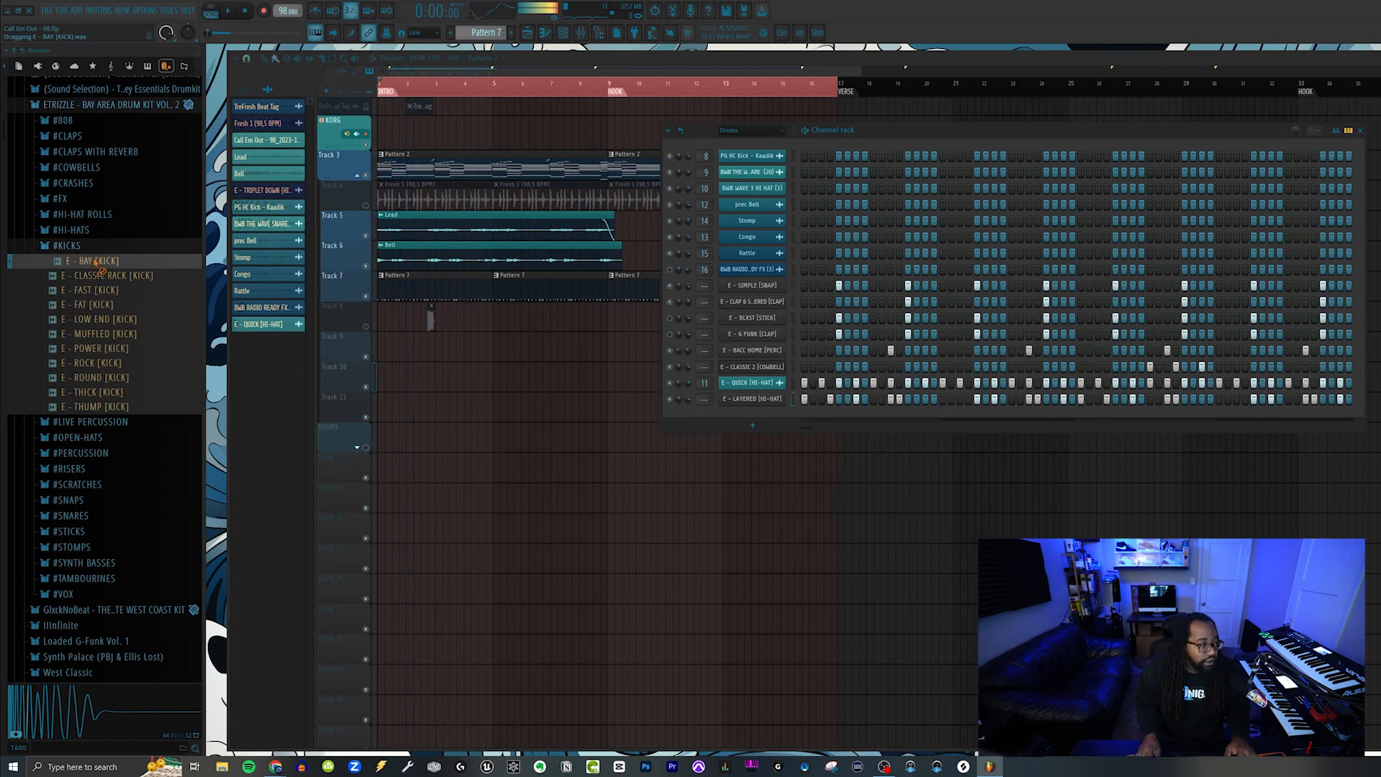
left_click_drag(403, 354, 401, 352)
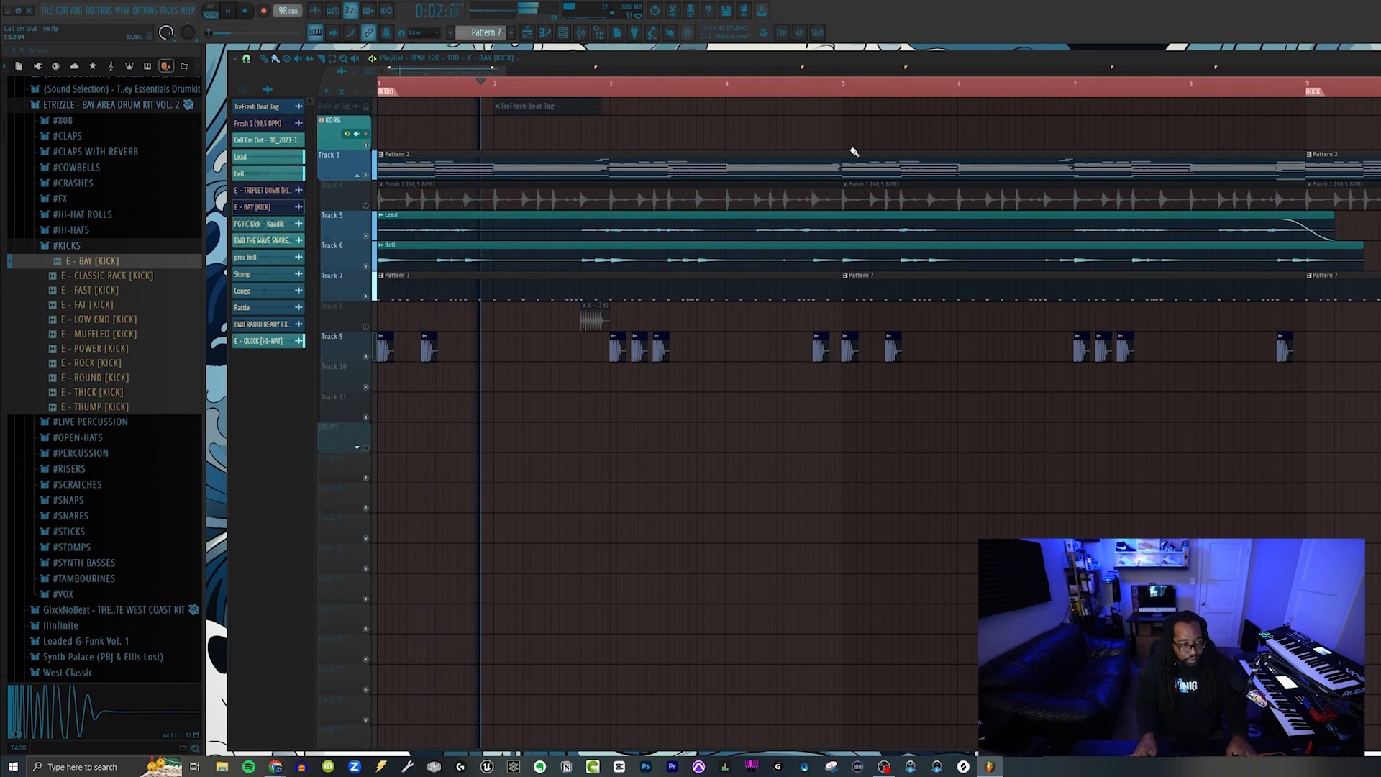
Select all intro kick clips on Track 9 and copy them across the hook from bar 9 up to the verse
scroll(899, 85, "down", 3)
scroll(886, 89, "down", 1)
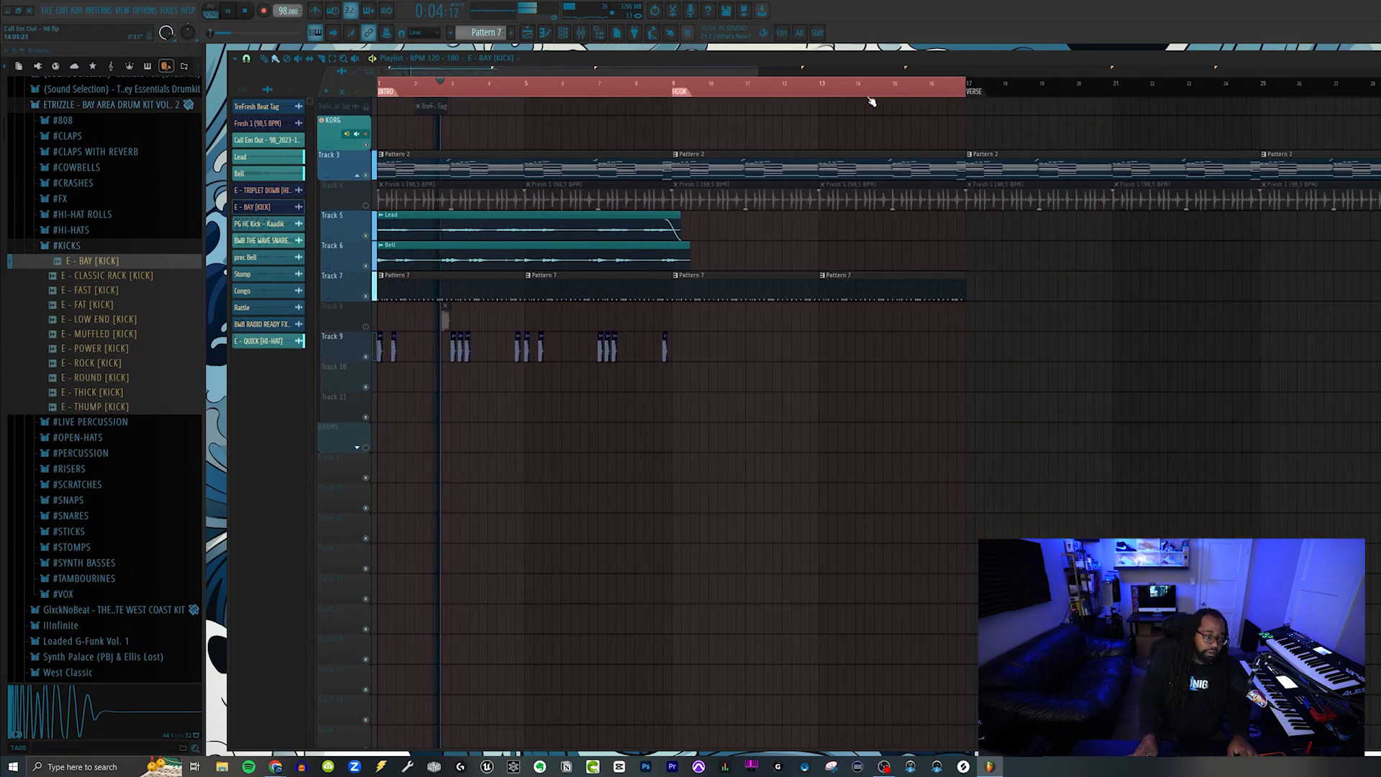
scroll(856, 122, "down", 1)
left_click_drag(710, 328, 295, 323)
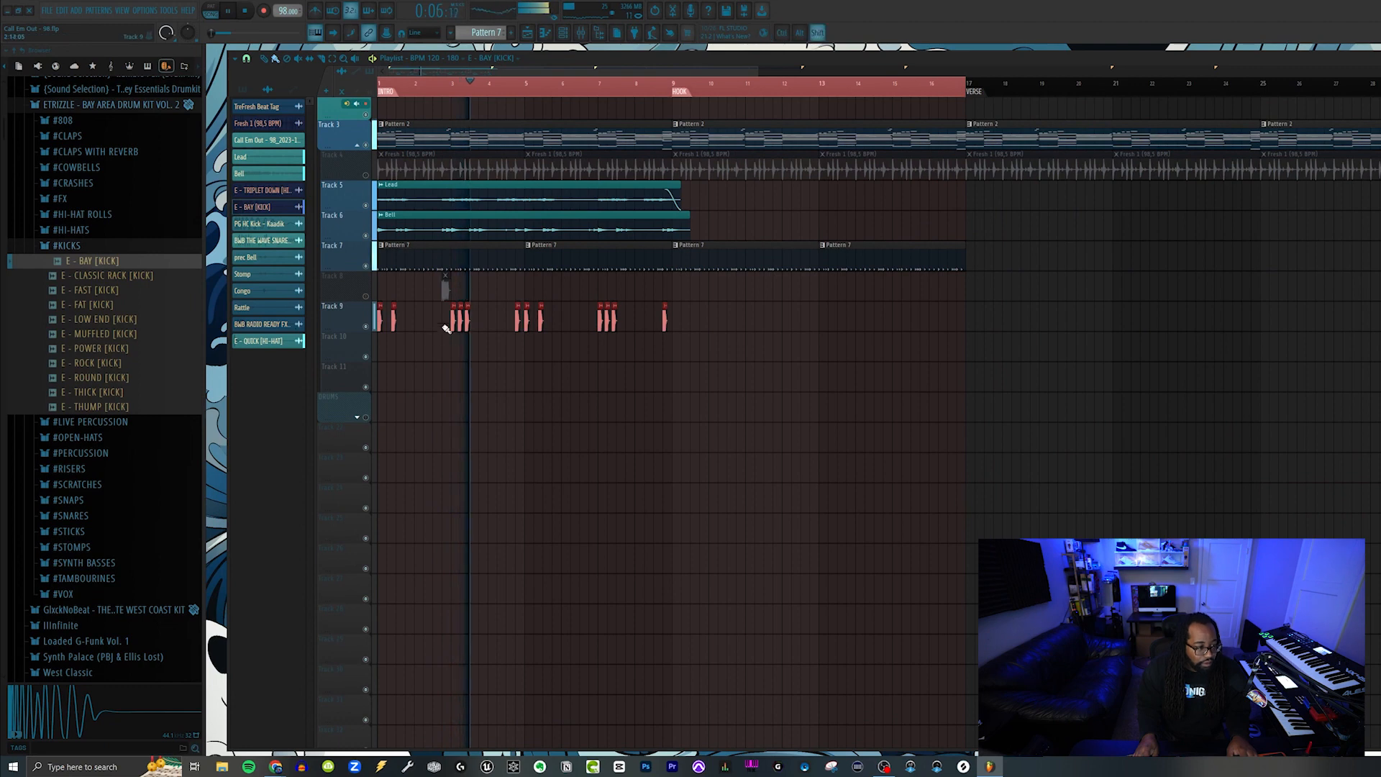
left_click_drag(457, 320, 734, 320)
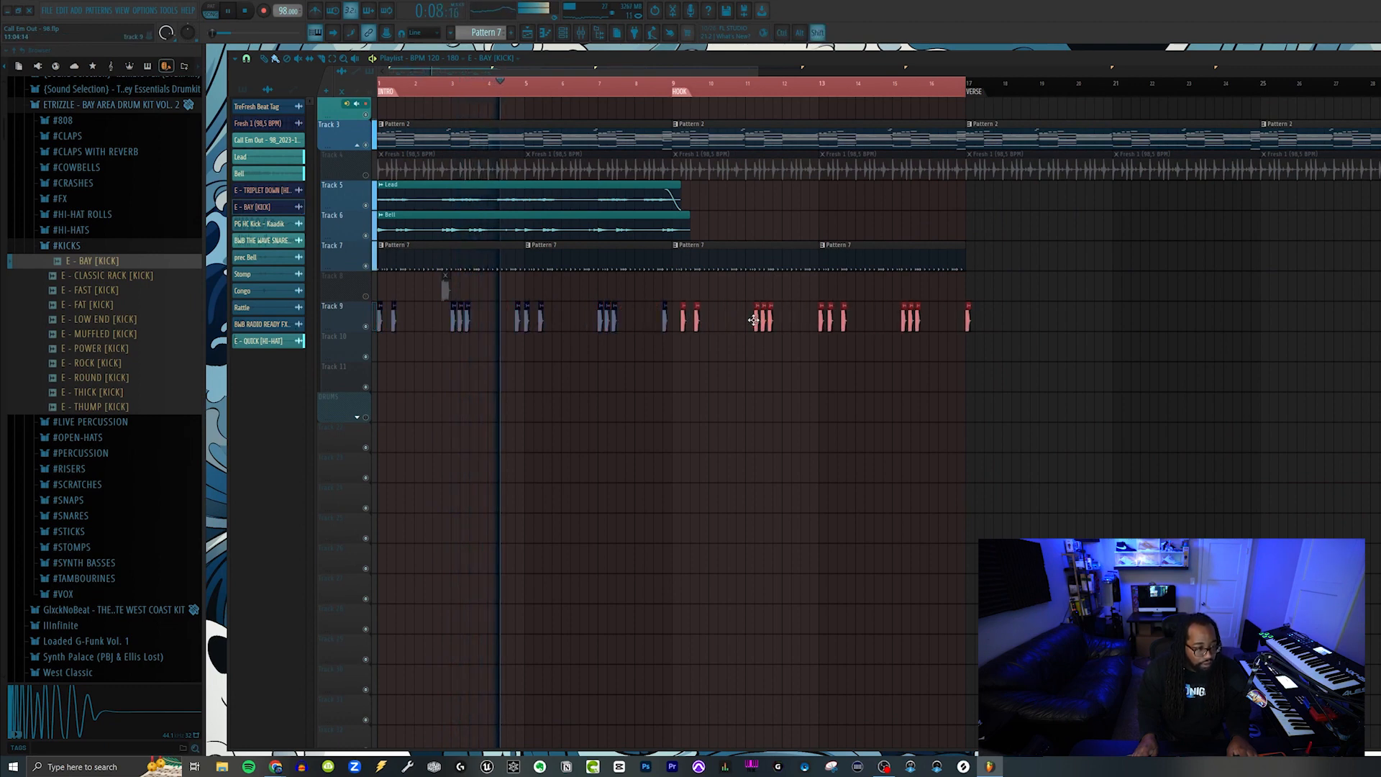
left_click(741, 388)
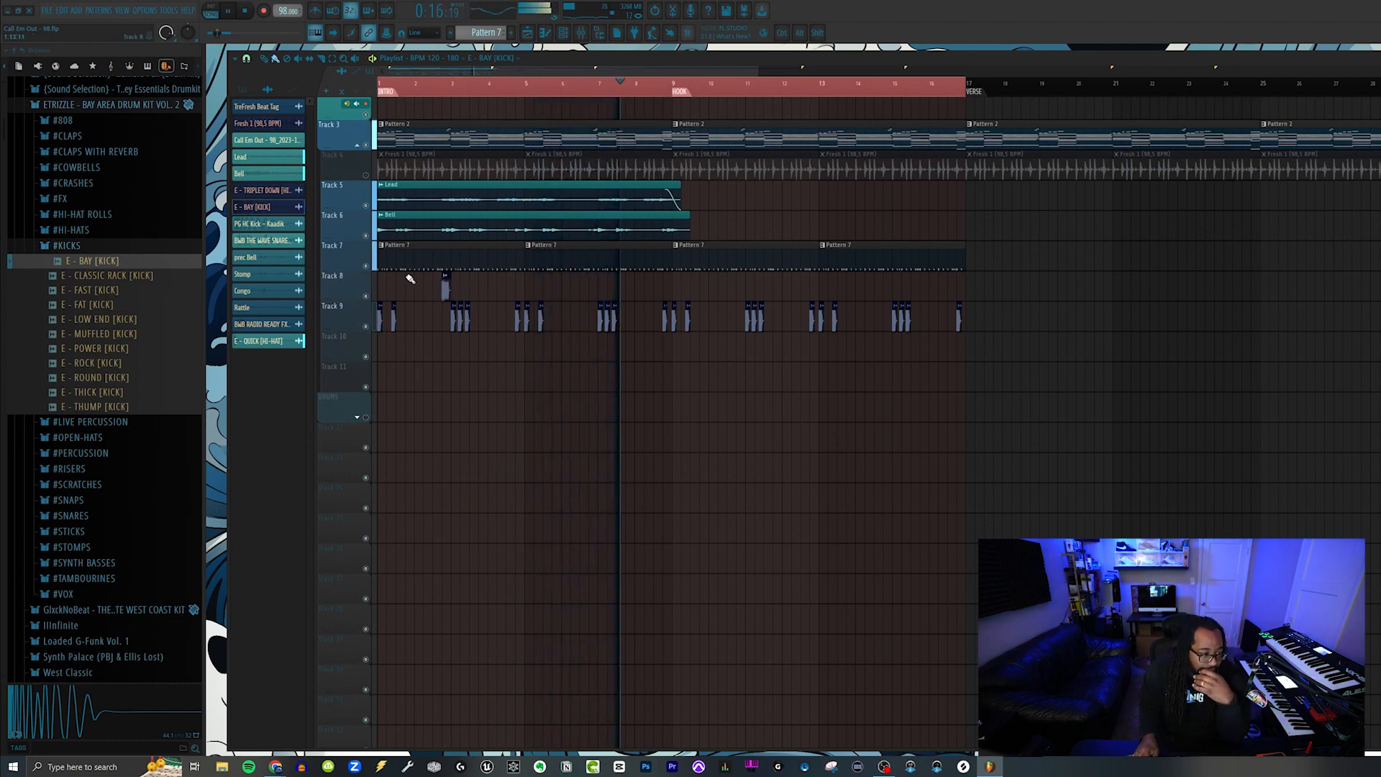
Place the Track 8 hi-hat roll clip near the end of bar 8 and add a Vox 3 hit in Pattern 7's first bar
left_click_drag(441, 287, 661, 289)
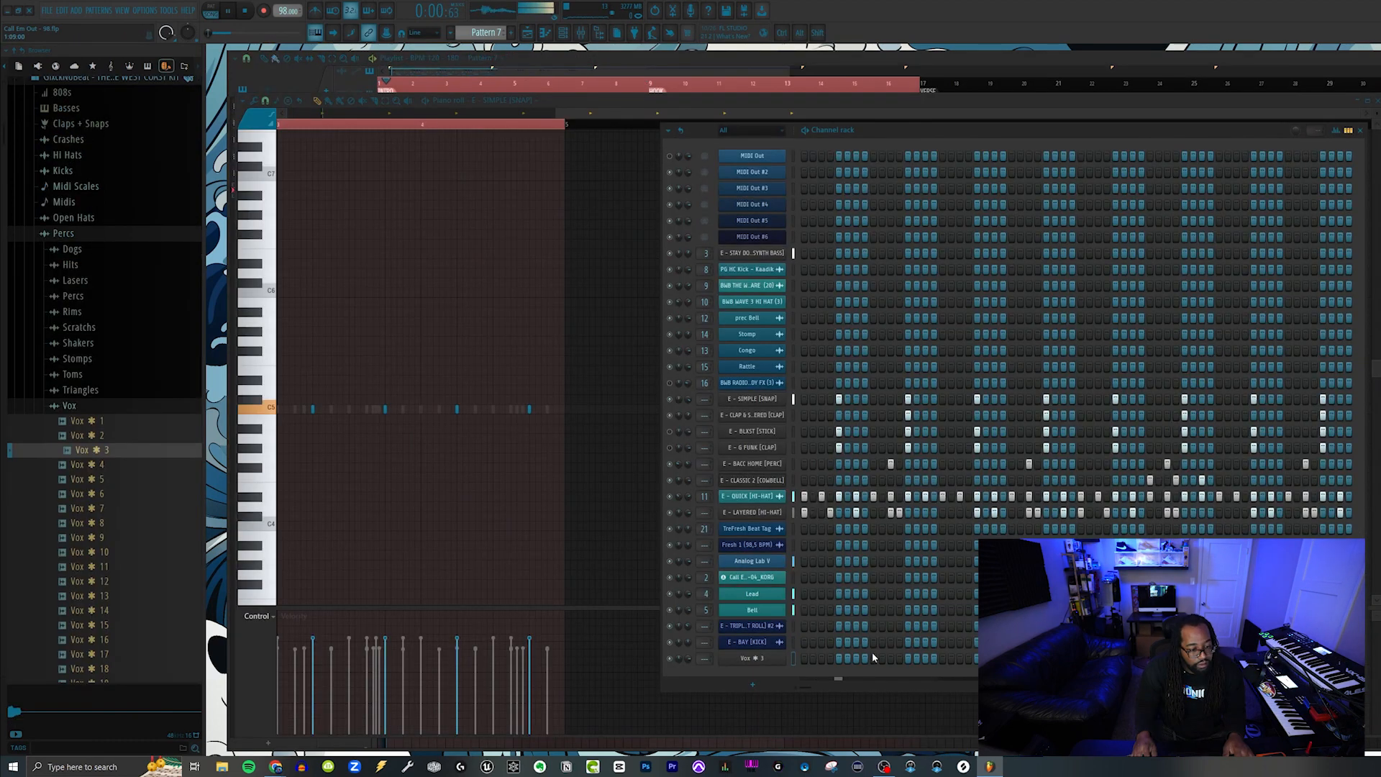
left_click(925, 658)
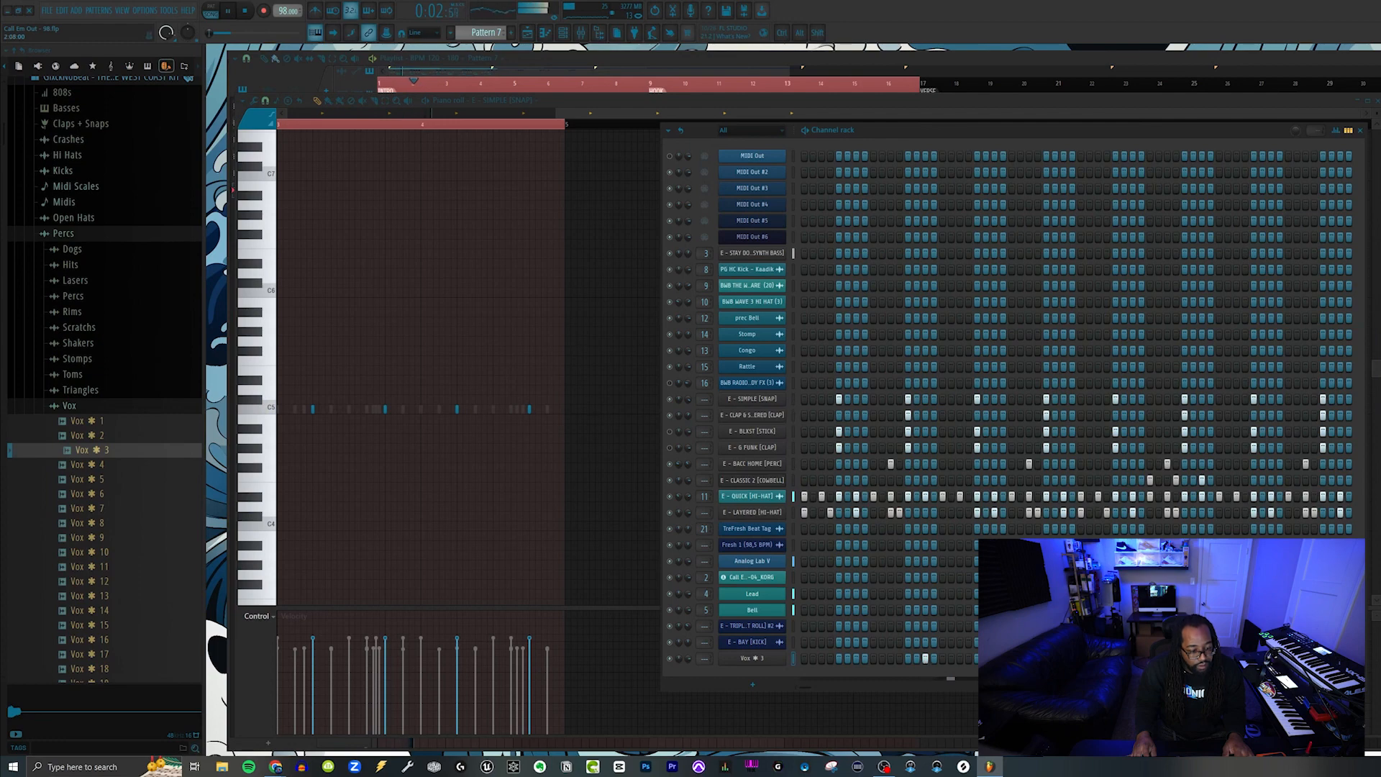